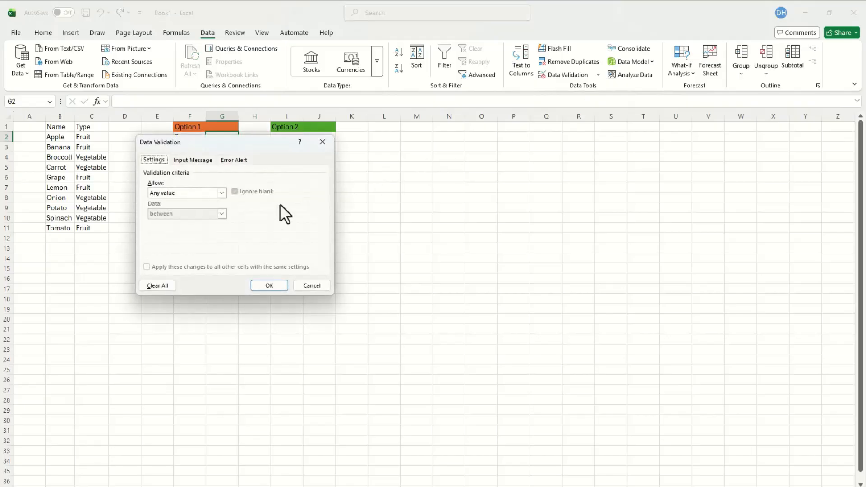
Step: Restrict cell G2 to a dropdown list with the source Fruits,Vegetables, and pick Fruits
{"action": "left_click", "coordinate": [223, 192]}
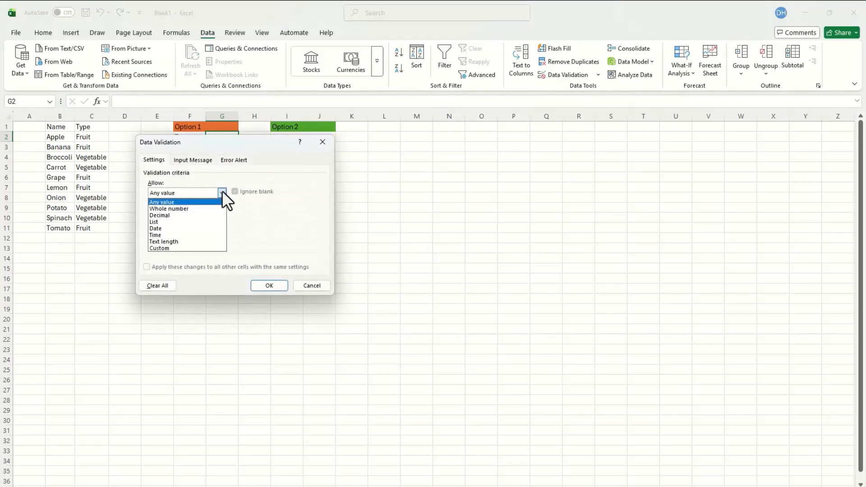
{"action": "left_click", "coordinate": [179, 223]}
{"action": "left_click_drag", "start_coordinate": [232, 140], "coordinate": [241, 202]}
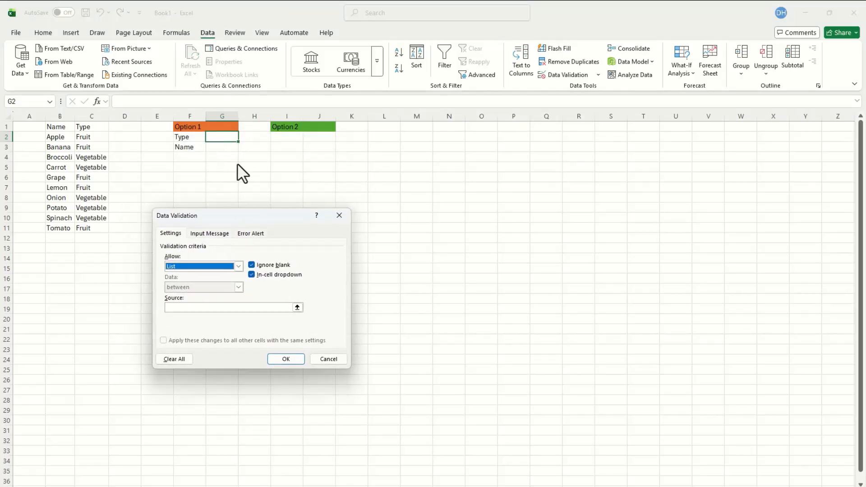
{"action": "left_click", "coordinate": [222, 307]}
{"action": "type", "text": "Fruits,"}
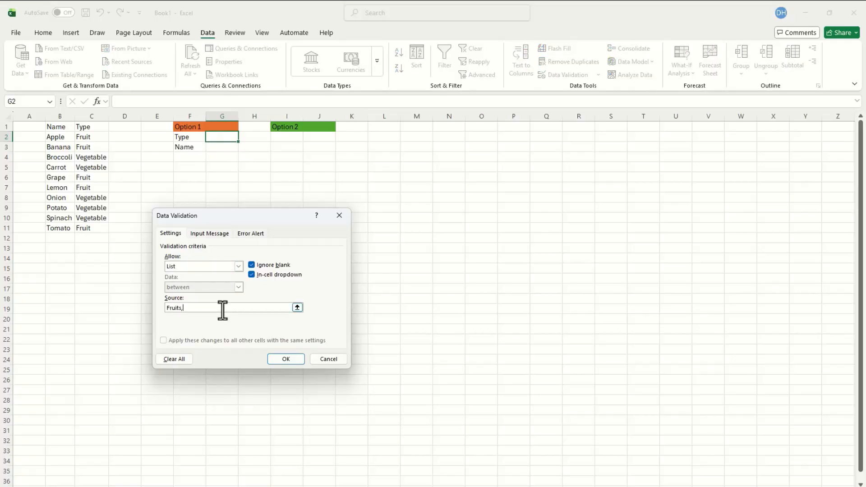
{"action": "type", "text": "Vegetables"}
{"action": "left_click", "coordinate": [295, 361]}
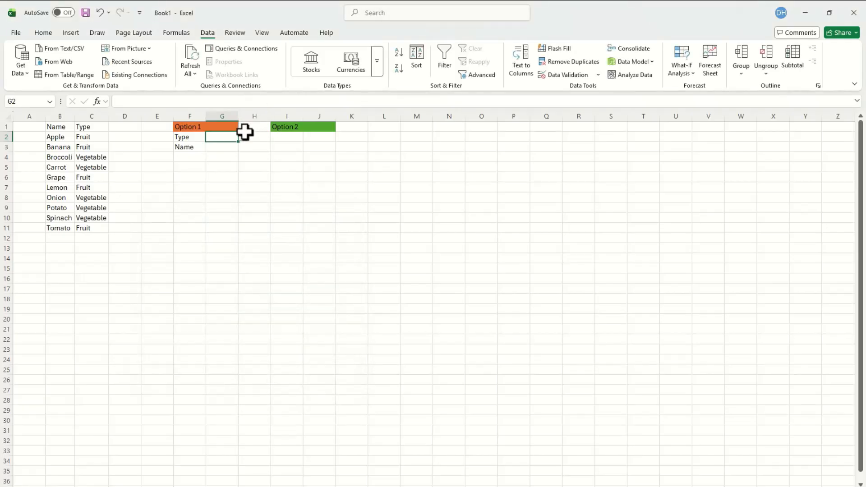
{"action": "left_click", "coordinate": [227, 150]}
Step: Add list data validation to cell G3 with the source Apple,Carrot,Potato
{"action": "left_click", "coordinate": [225, 147]}
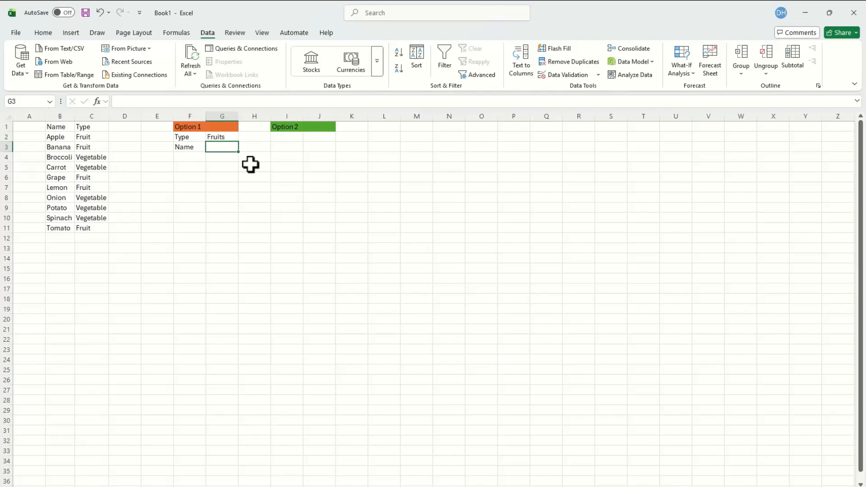
{"action": "left_click", "coordinate": [596, 74]}
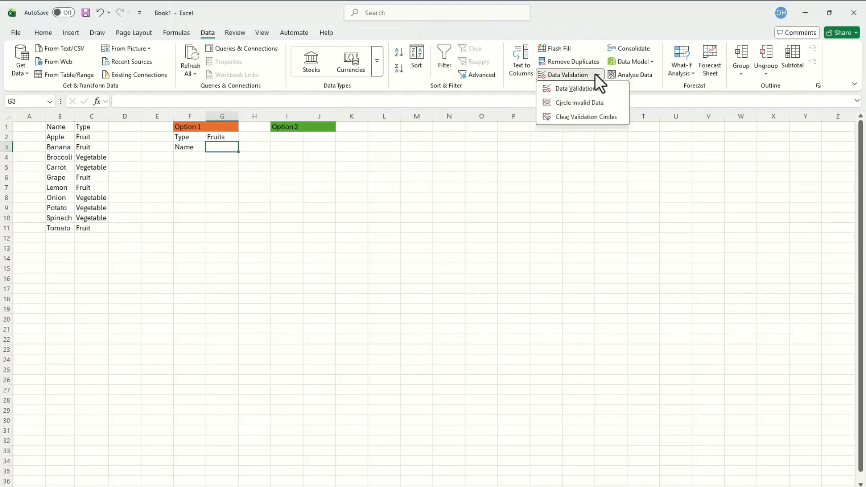
{"action": "left_click", "coordinate": [581, 88]}
{"action": "left_click", "coordinate": [238, 266]}
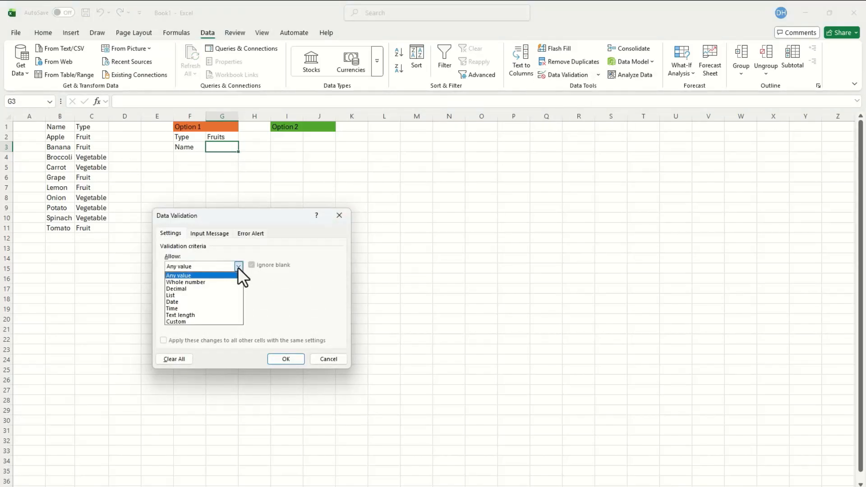
{"action": "left_click", "coordinate": [204, 296]}
{"action": "left_click", "coordinate": [211, 310]}
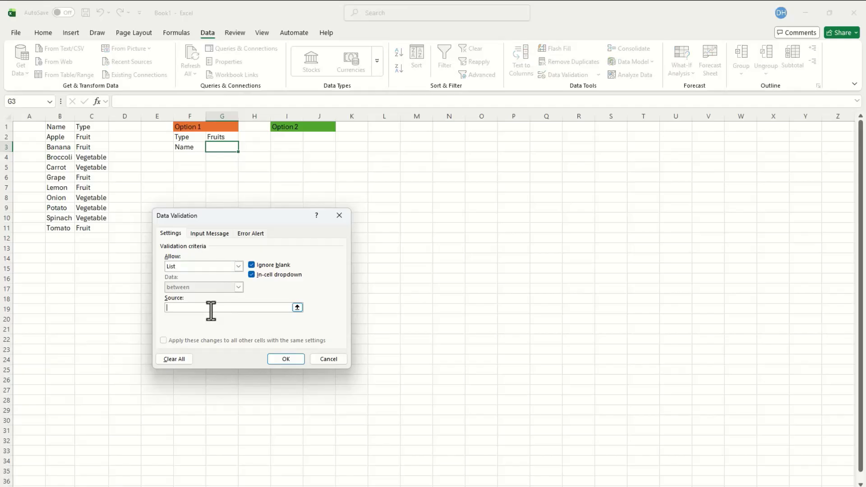
{"action": "type", "text": "Apple,Carrot,Potato"}
{"action": "left_click", "coordinate": [278, 359]}
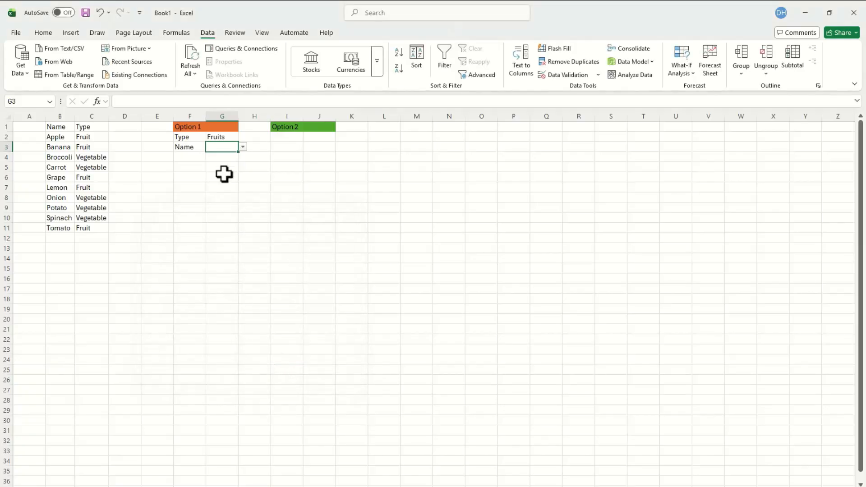
Step: Choose Carrot from the dropdown in G3 and Vegetables from the dropdown in G2
{"action": "left_click", "coordinate": [243, 145]}
{"action": "left_click", "coordinate": [224, 164]}
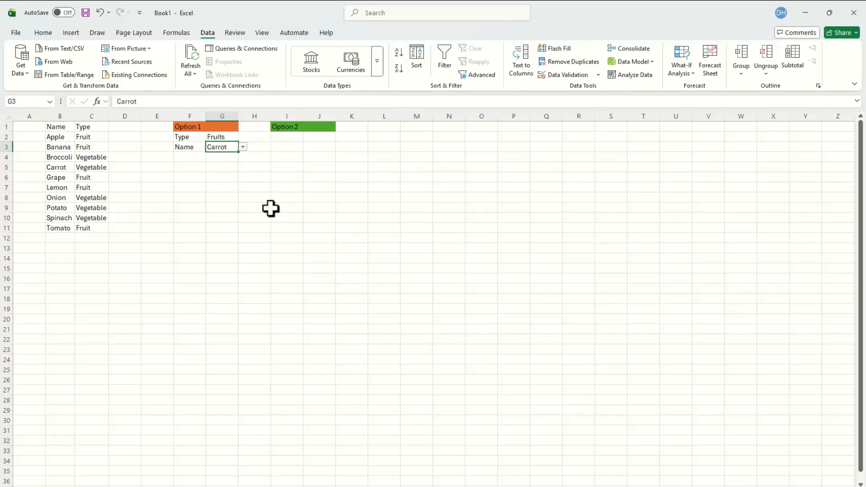
{"action": "left_click", "coordinate": [229, 138]}
{"action": "left_click", "coordinate": [243, 137]}
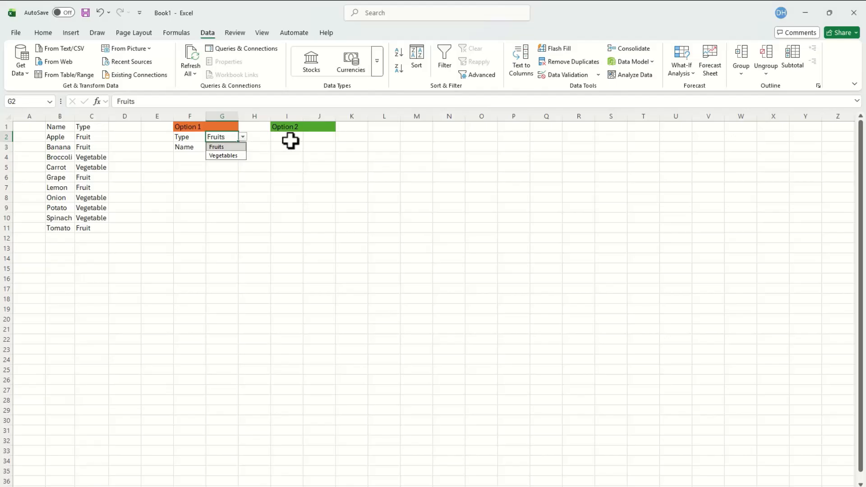
{"action": "left_click", "coordinate": [232, 155]}
Step: Name the range B2:B11, holding the Name column's entries, i_name
{"action": "left_click_drag", "start_coordinate": [71, 137], "coordinate": [85, 201]}
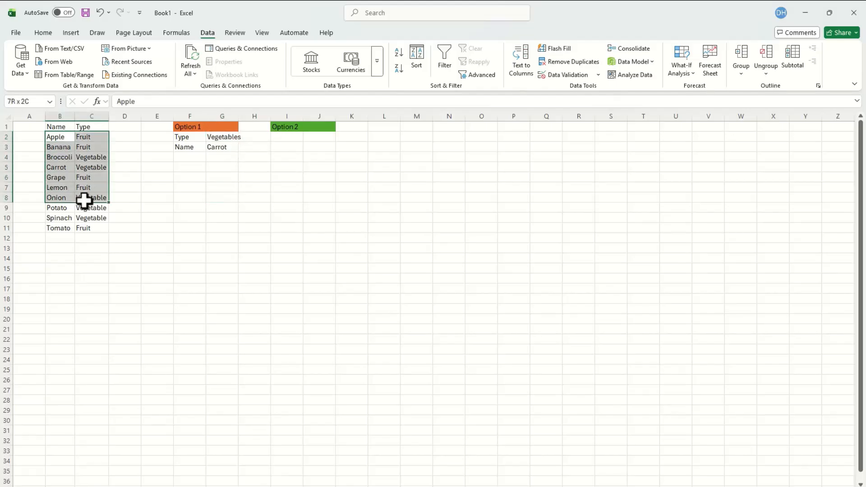
{"action": "left_click", "coordinate": [68, 147]}
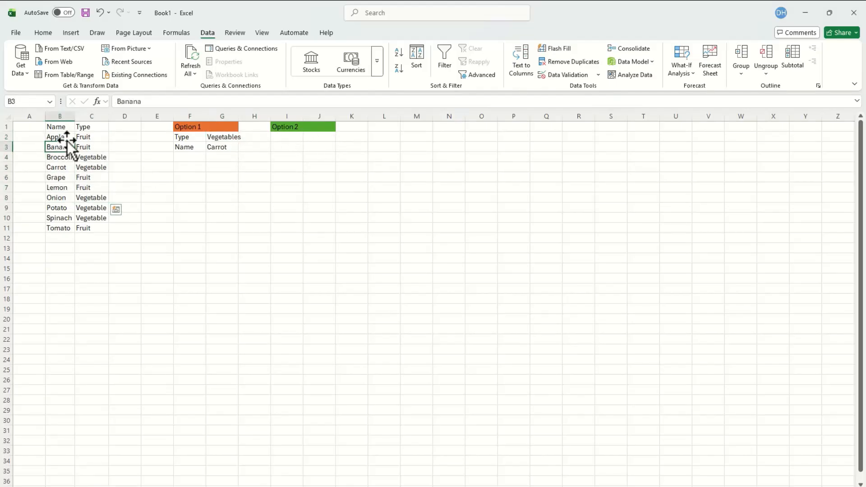
{"action": "left_click_drag", "start_coordinate": [66, 139], "coordinate": [68, 230]}
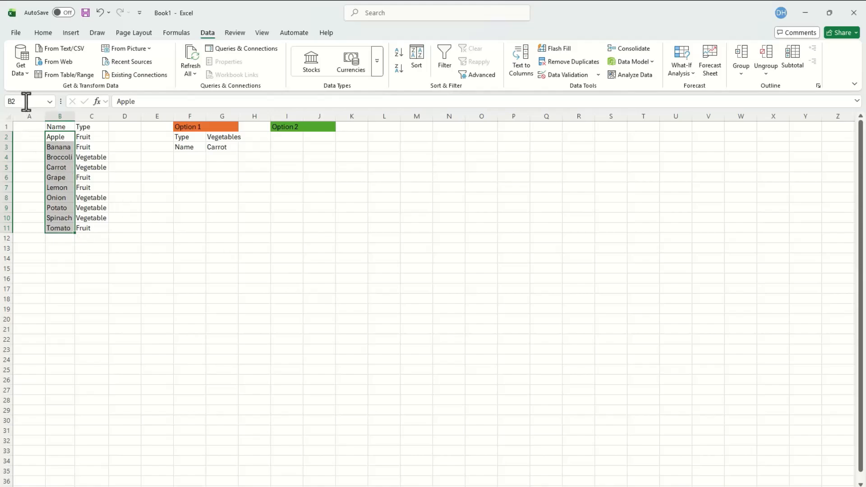
{"action": "left_click", "coordinate": [26, 101]}
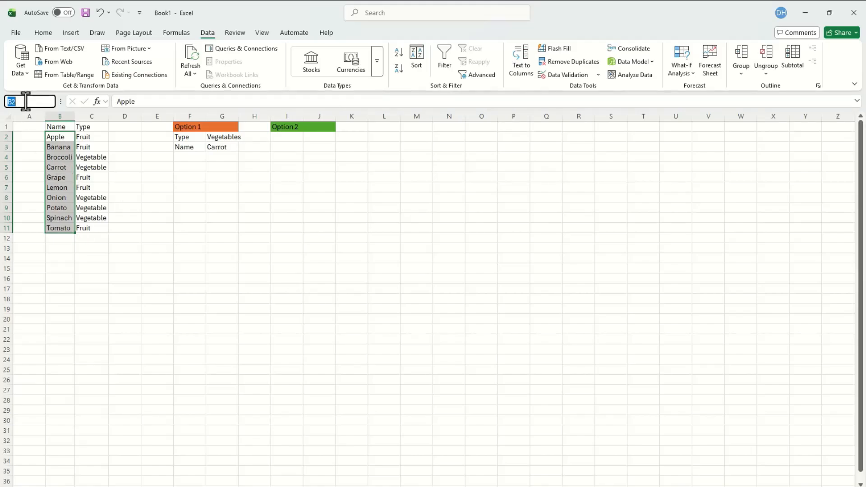
{"action": "type", "text": "i_name"}
{"action": "key", "text": "Return"}
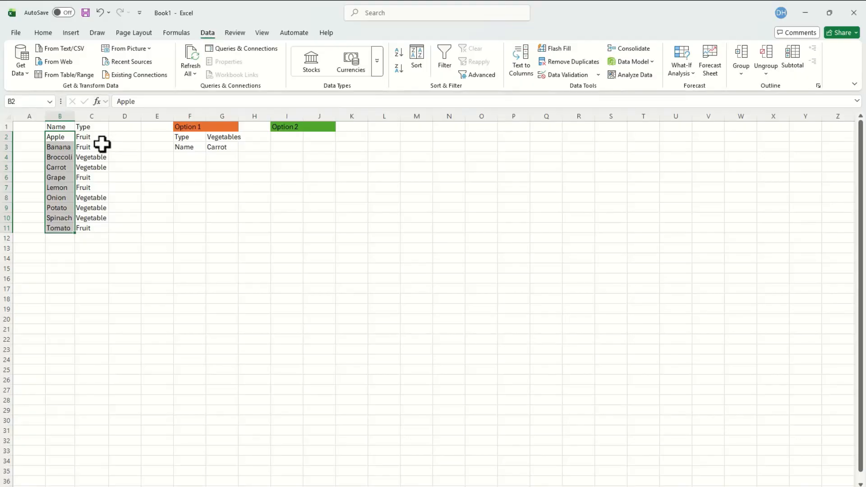
Step: Name the range C2:C11, holding the Type column's entries, i_type
{"action": "left_click_drag", "start_coordinate": [91, 137], "coordinate": [91, 227]}
{"action": "left_click", "coordinate": [19, 101]}
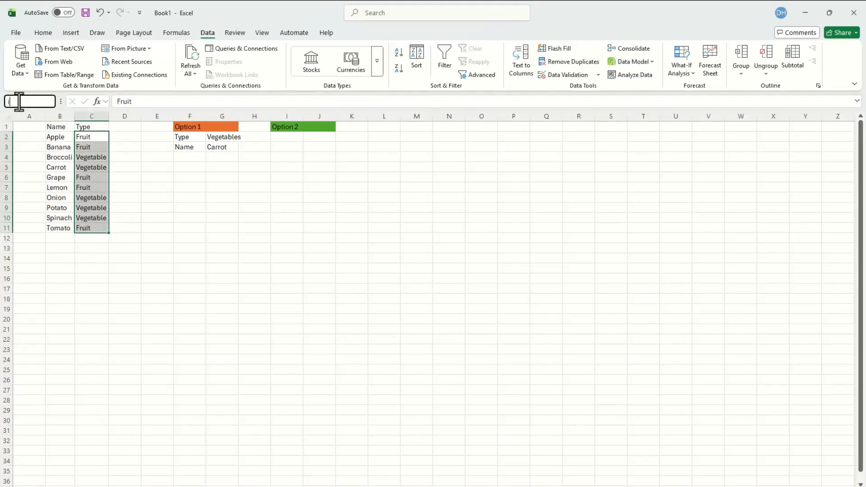
{"action": "type", "text": "i_type"}
{"action": "key", "text": "Return"}
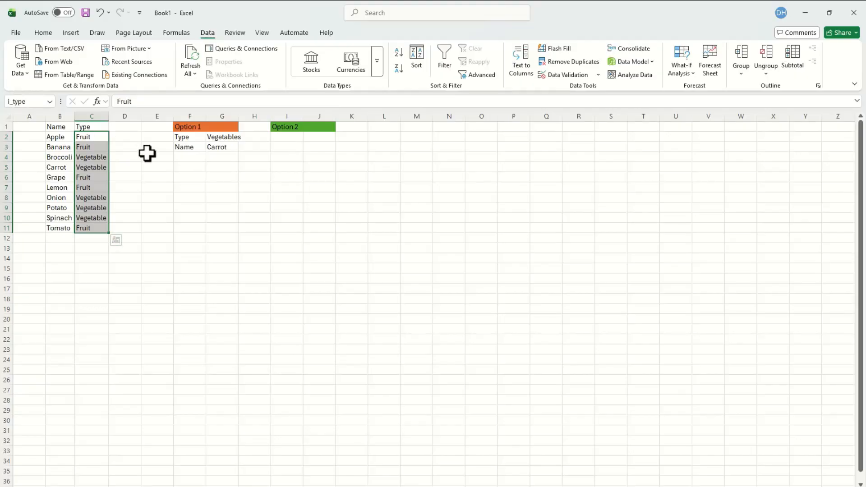
{"action": "left_click", "coordinate": [148, 156]}
Step: Copy the Type and Name labels from F2:F3 to I2:I3 under Option 2
{"action": "left_click", "coordinate": [292, 138]}
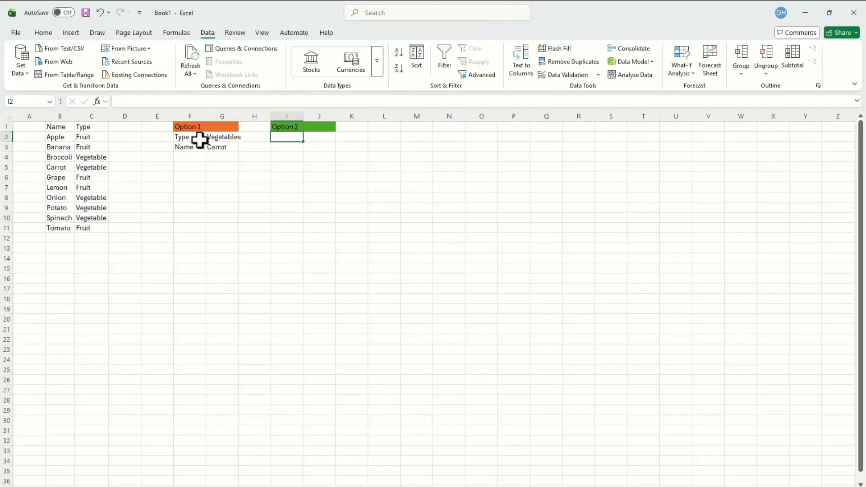
{"action": "left_click_drag", "start_coordinate": [198, 138], "coordinate": [188, 145]}
{"action": "key", "text": "ctrl+c"}
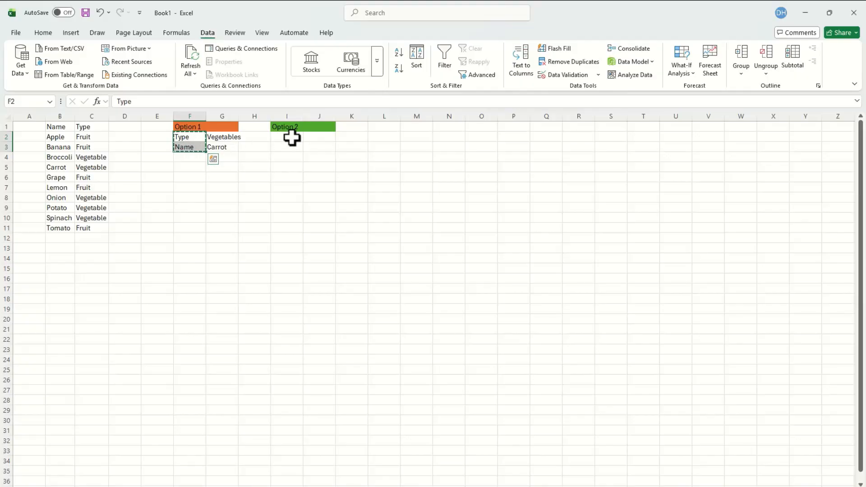
{"action": "left_click", "coordinate": [293, 137]}
{"action": "key", "text": "ctrl+v"}
Step: Add custom data validation to cell J2 with the formula =countif(i_type,j2)>0
{"action": "left_click", "coordinate": [327, 137]}
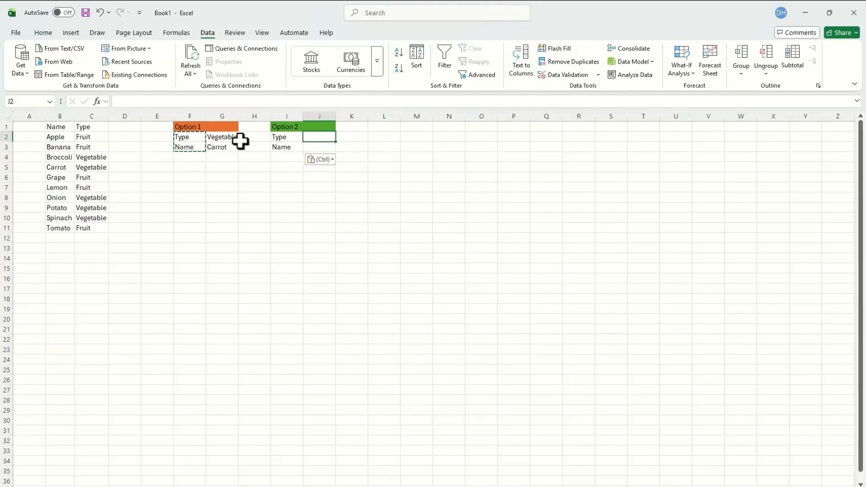
{"action": "left_click", "coordinate": [596, 75]}
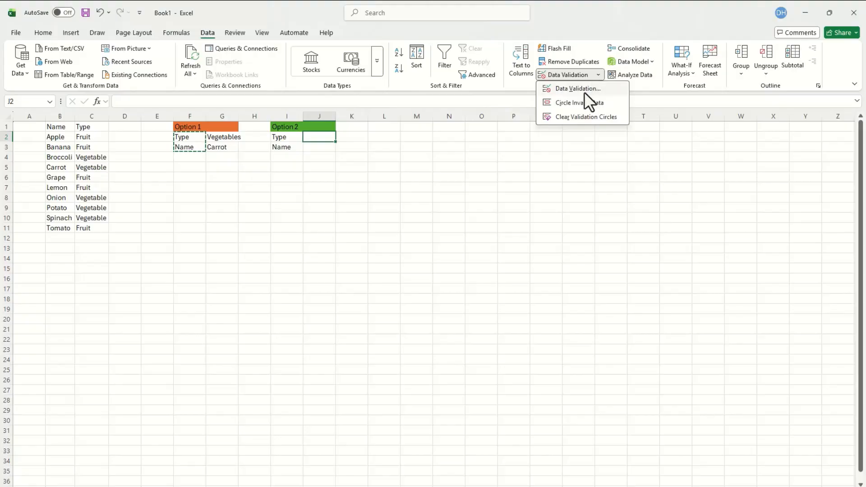
{"action": "left_click", "coordinate": [584, 89]}
{"action": "left_click", "coordinate": [238, 269]}
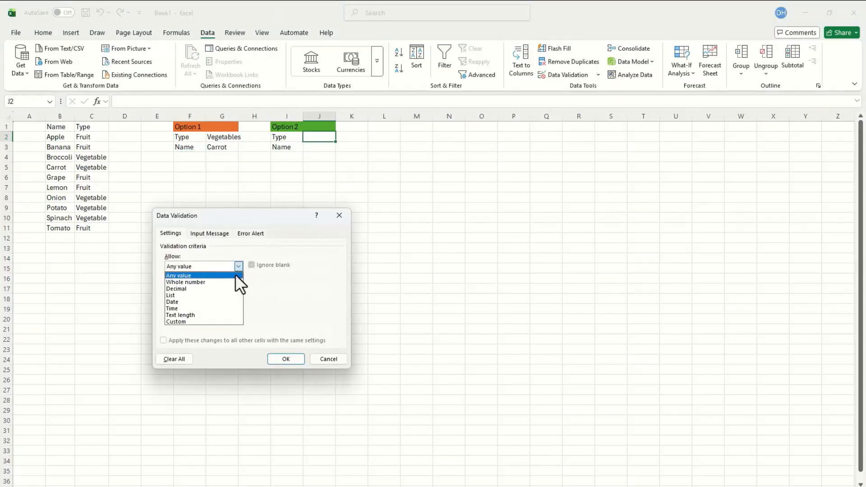
{"action": "left_click", "coordinate": [209, 321]}
{"action": "left_click", "coordinate": [210, 308]}
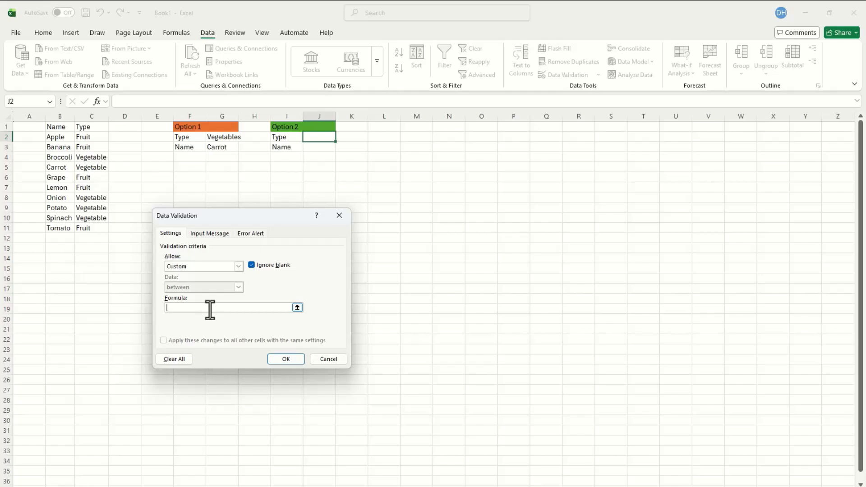
{"action": "type", "text": "=countif(i_type,j"}
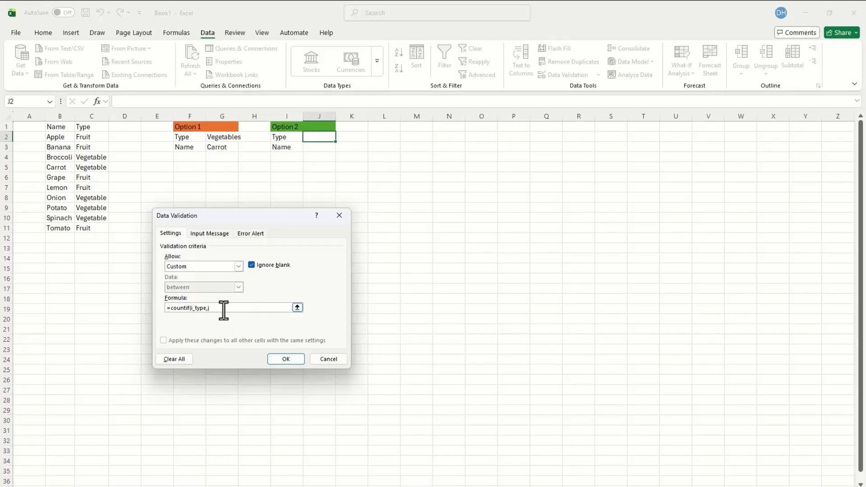
{"action": "type", "text": "2"}
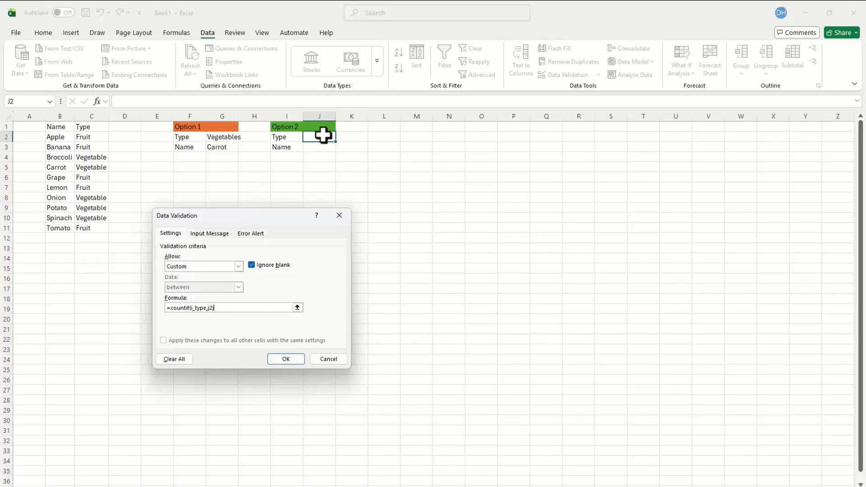
{"action": "type", "text": ")>0"}
{"action": "left_click", "coordinate": [286, 360]}
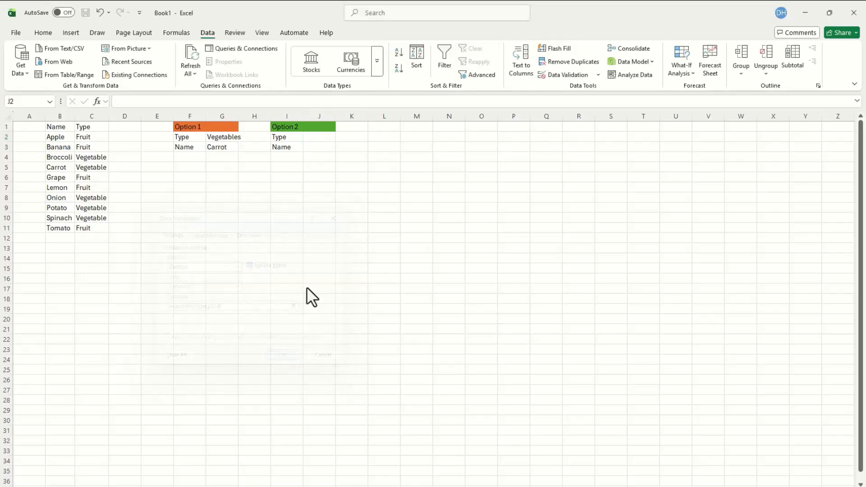
Step: Test the validation in J2 by entering Fruit, and try to replace it with Zero
{"action": "type", "text": "Fruit"}
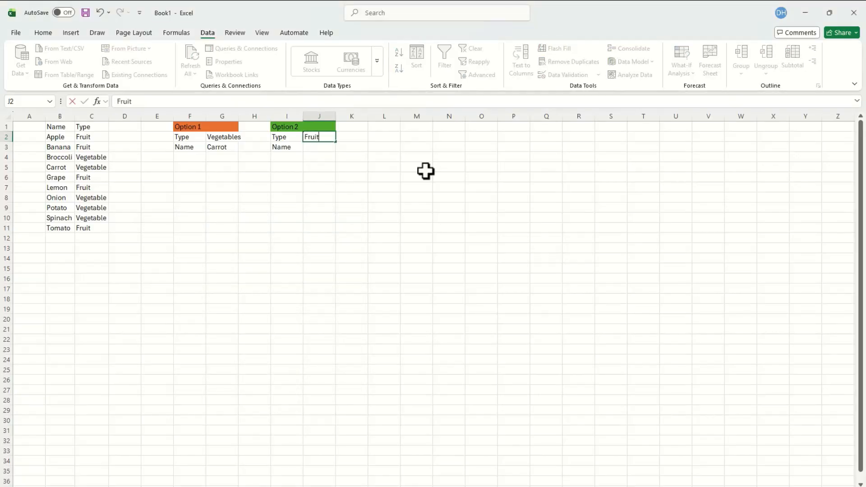
{"action": "key", "text": "Return"}
{"action": "left_click", "coordinate": [328, 136]}
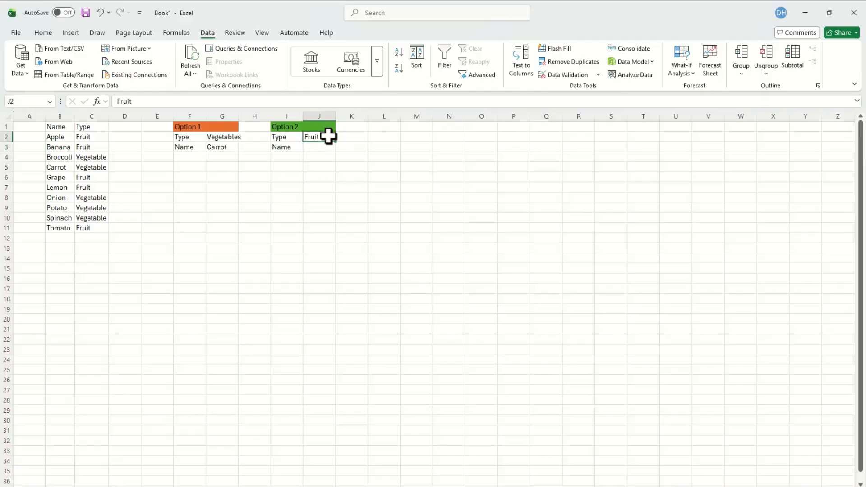
{"action": "type", "text": "Zero"}
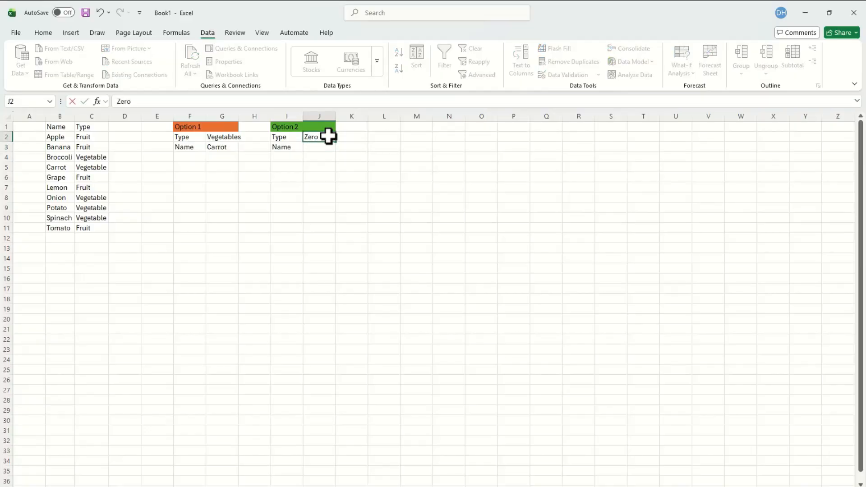
{"action": "key", "text": "Return"}
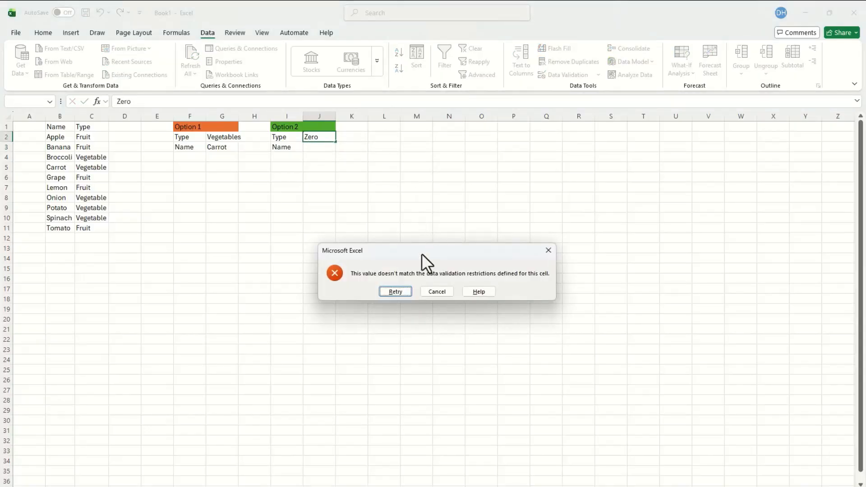
{"action": "left_click", "coordinate": [437, 292]}
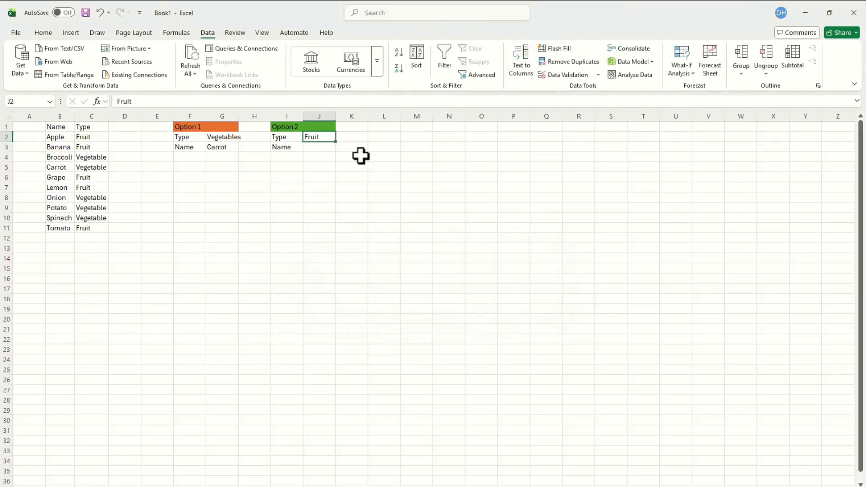
Step: Give J2's data validation a Stop error alert titled Error with the message "Please type Fruit or Vegetable"
{"action": "left_click", "coordinate": [596, 75]}
{"action": "left_click", "coordinate": [593, 88]}
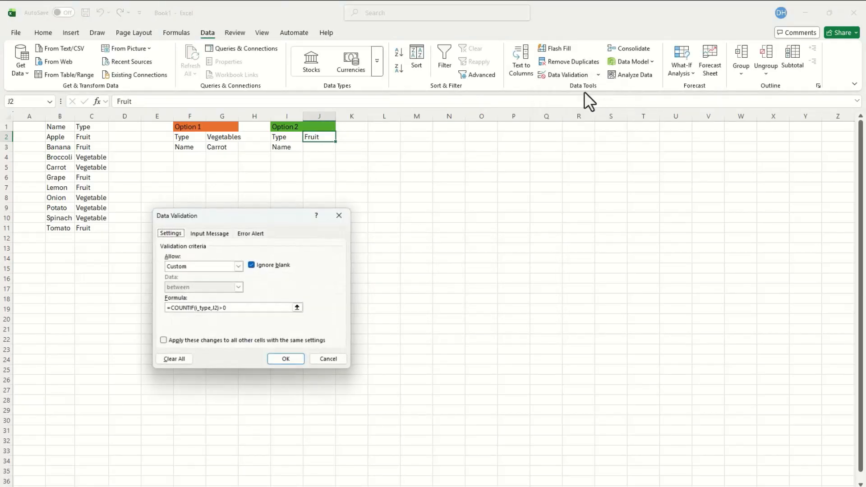
{"action": "left_click", "coordinate": [251, 231]}
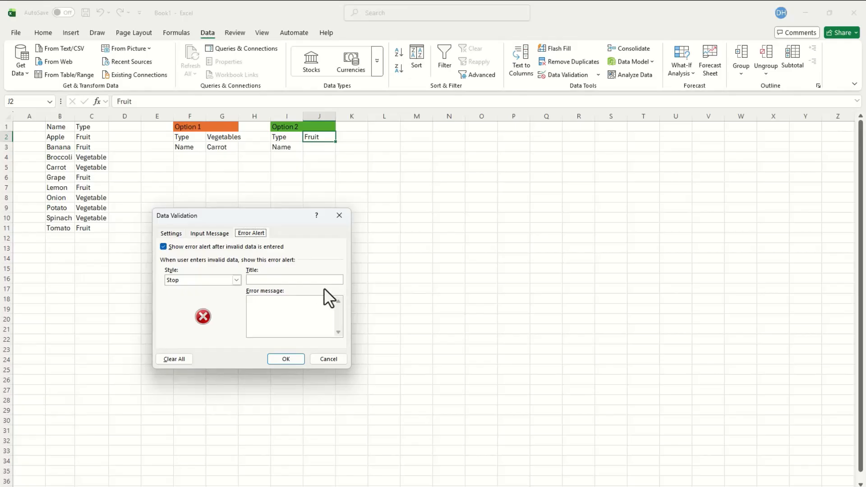
{"action": "left_click", "coordinate": [310, 279]}
{"action": "type", "text": "Error"}
{"action": "type", "text": "Please type Fruit or Vegetable"}
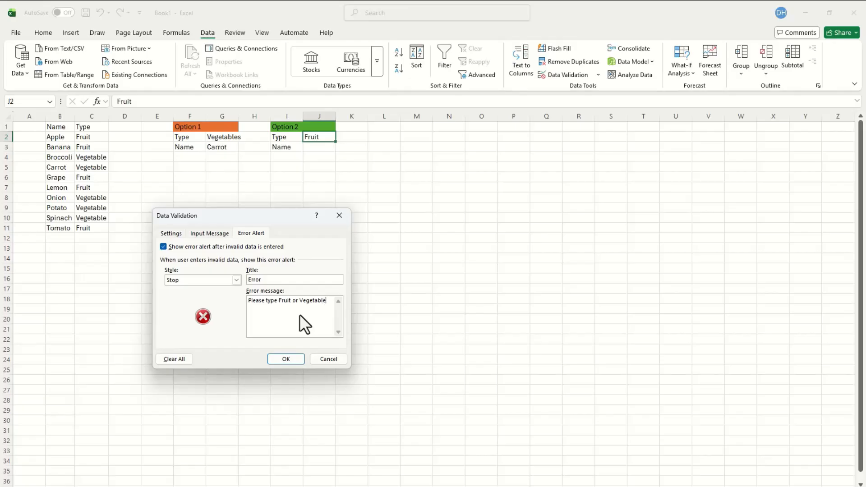
{"action": "left_click", "coordinate": [291, 360]}
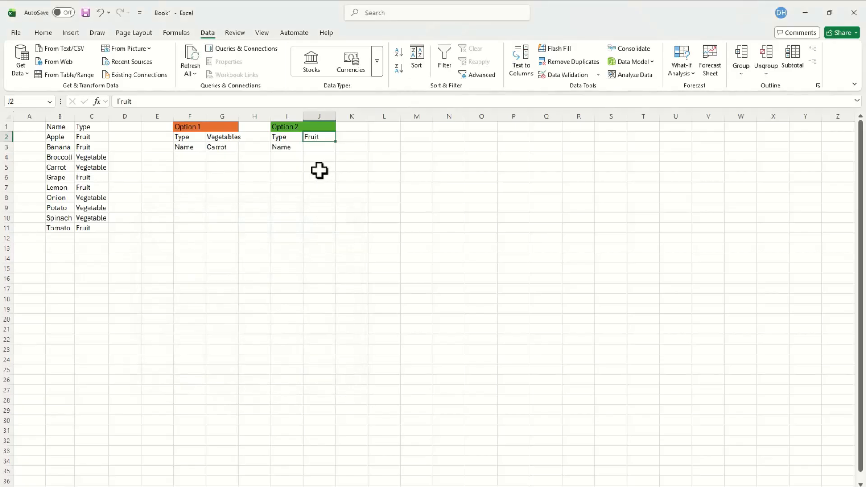
Step: Try to replace the entry in J2 with Happy to test the error alert, and cancel the entry
{"action": "key", "text": "BackSpace"}
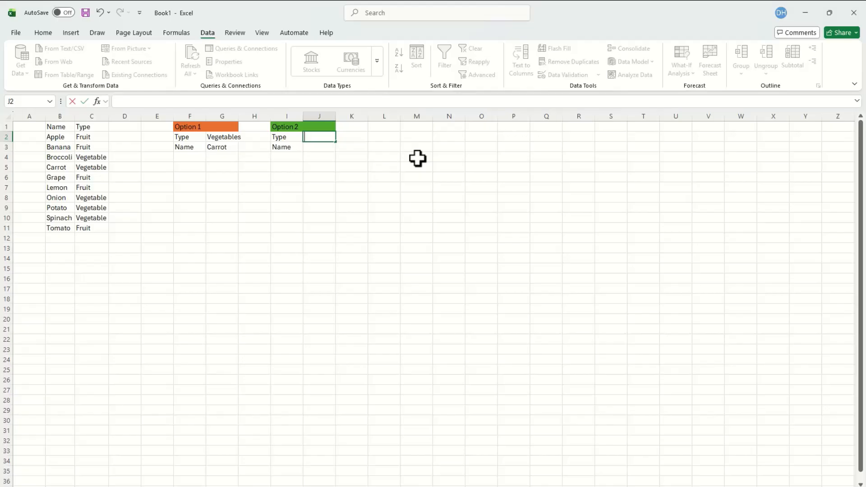
{"action": "type", "text": "Happy"}
{"action": "key", "text": "Return"}
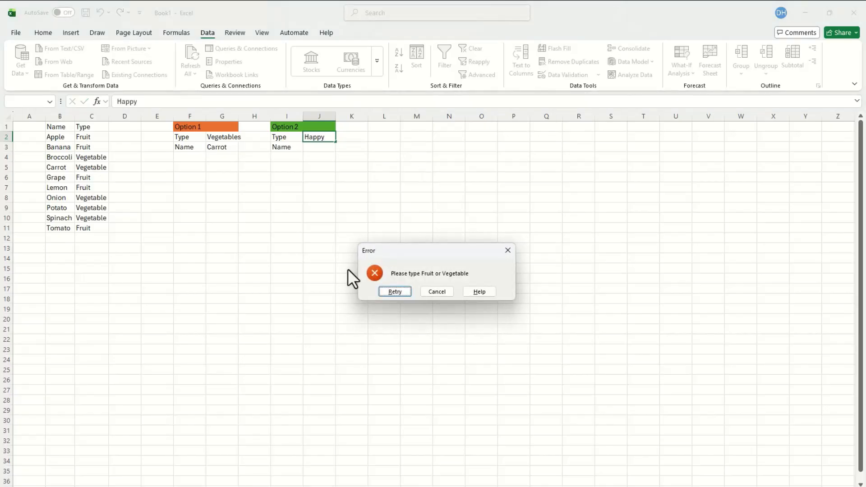
{"action": "left_click", "coordinate": [434, 292]}
Step: Choose Fruits as the Type for Option 1 in cell G2
{"action": "left_click", "coordinate": [225, 136]}
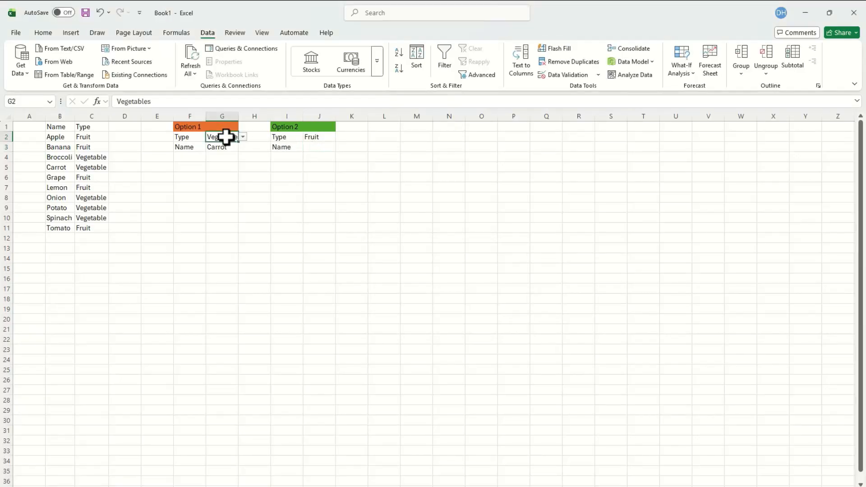
{"action": "left_click", "coordinate": [245, 138]}
{"action": "left_click", "coordinate": [244, 145]}
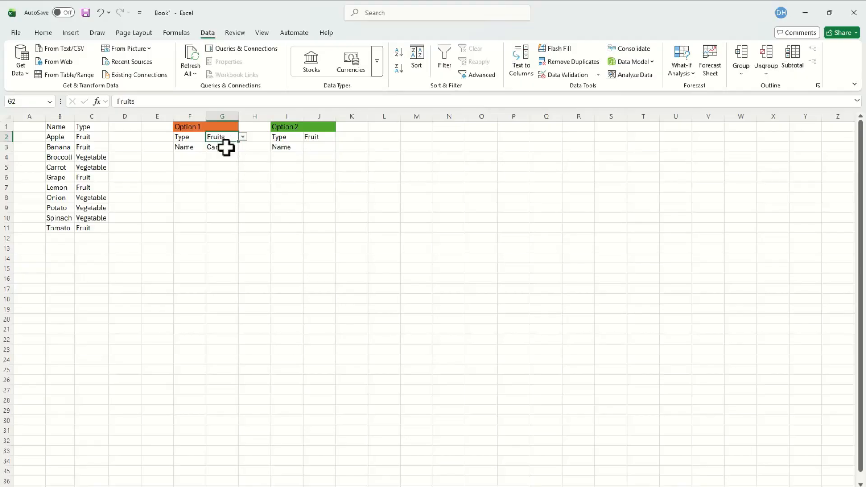
Step: Try to add custom data validation to cell J3 with the formula =countifs(i_type,j2,i_name,j3)>0
{"action": "left_click", "coordinate": [328, 147]}
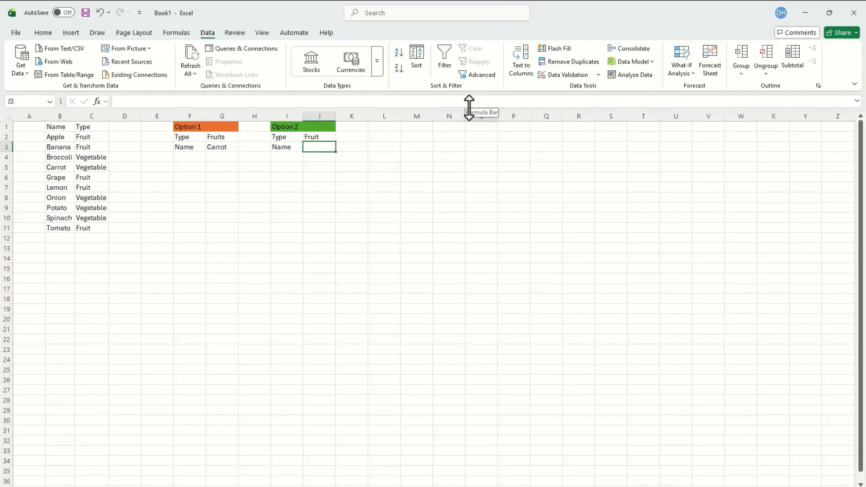
{"action": "left_click", "coordinate": [598, 74]}
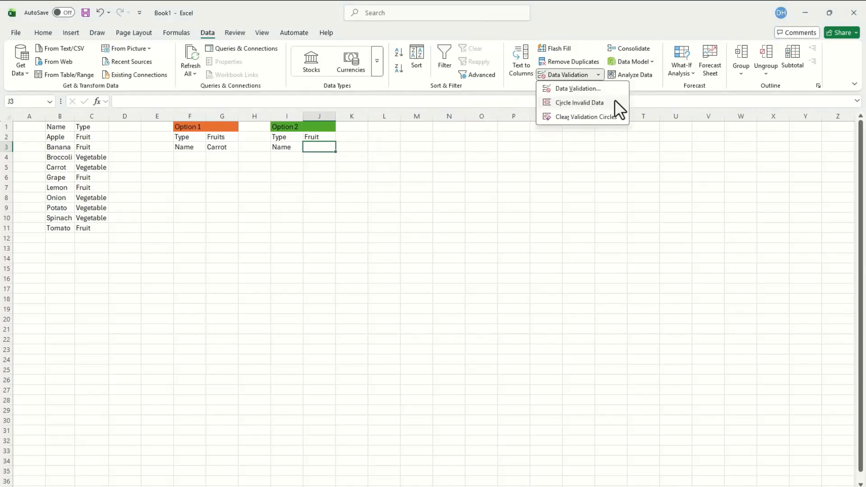
{"action": "left_click", "coordinate": [584, 89]}
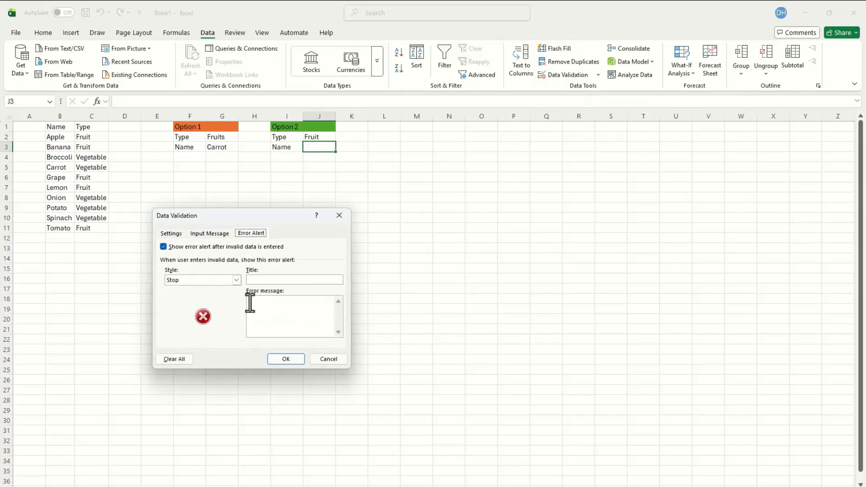
{"action": "left_click", "coordinate": [172, 233]}
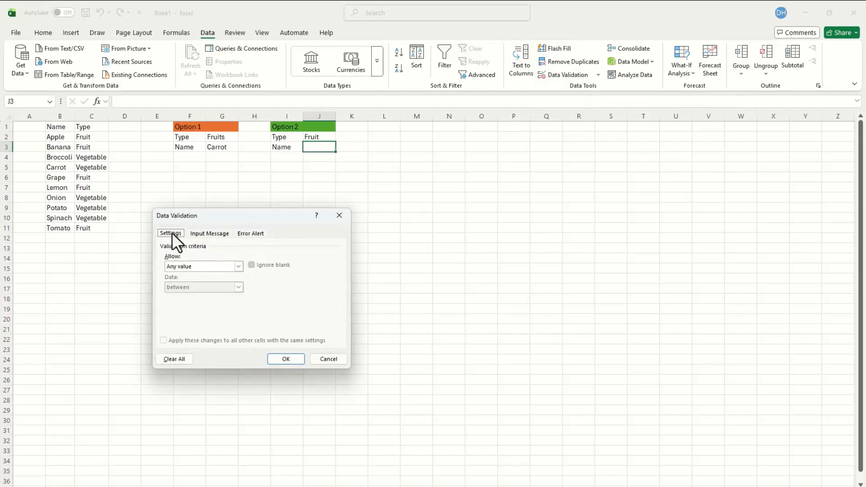
{"action": "left_click", "coordinate": [239, 266]}
{"action": "left_click", "coordinate": [203, 322]}
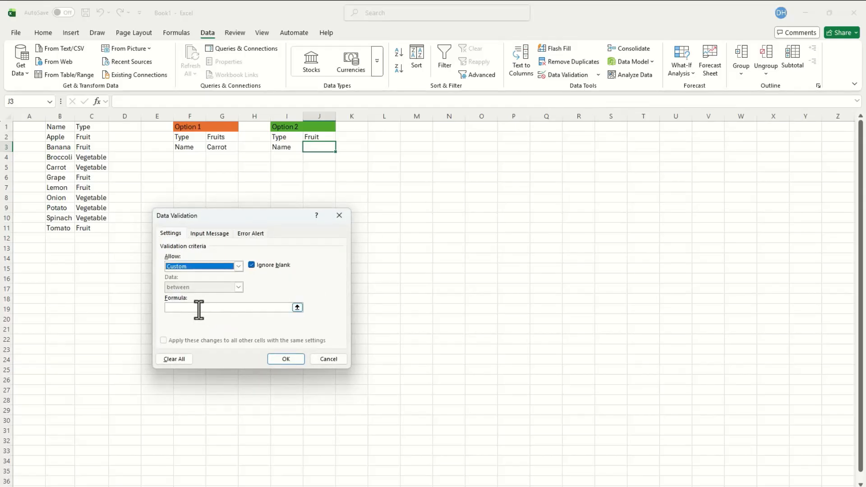
{"action": "left_click", "coordinate": [199, 309]}
{"action": "type", "text": "=countif"}
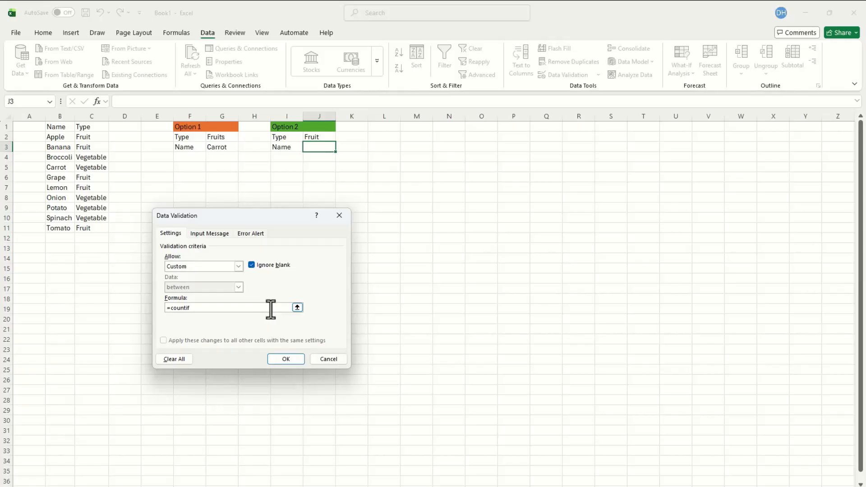
{"action": "type", "text": "s(i_type"}
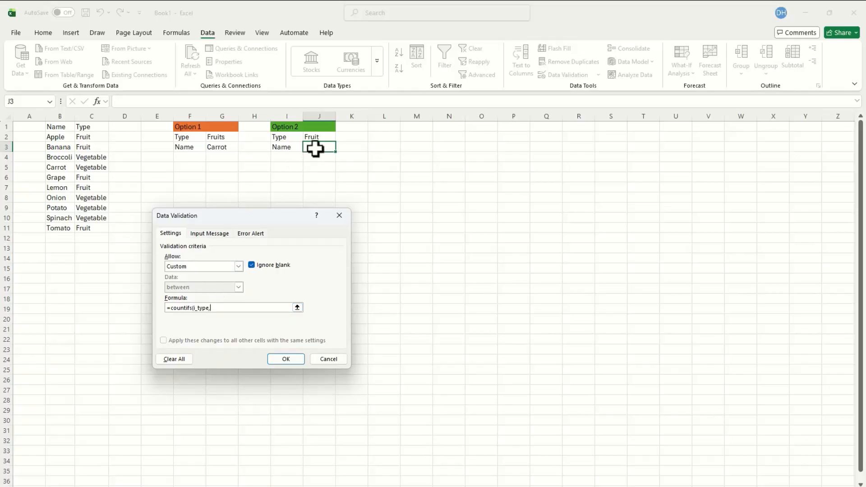
{"action": "type", "text": ",j2,i_"}
{"action": "type", "text": "name,"}
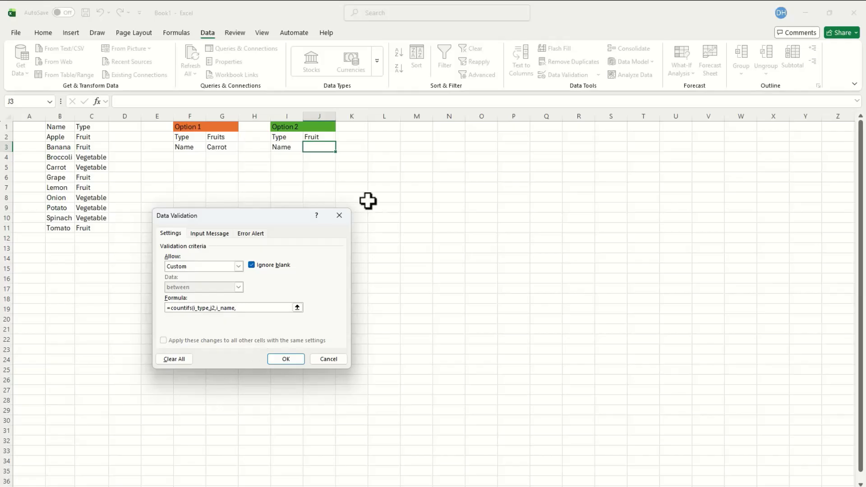
{"action": "type", "text": "j3"}
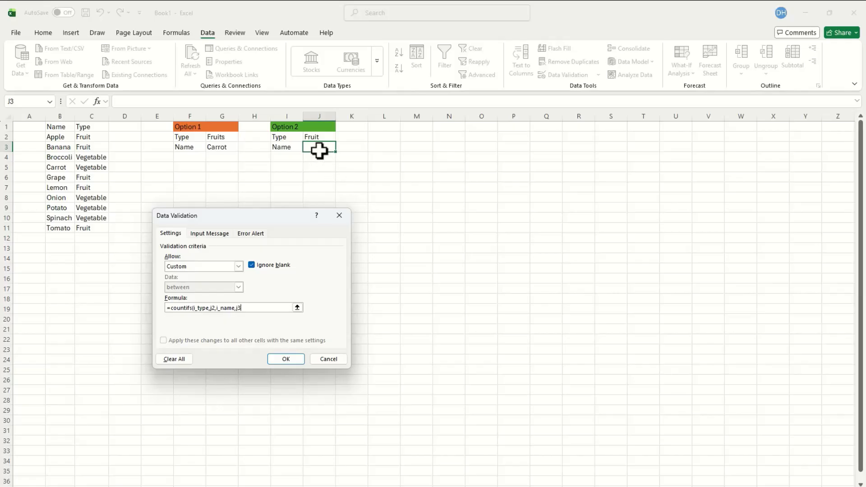
{"action": "type", "text": ")>0"}
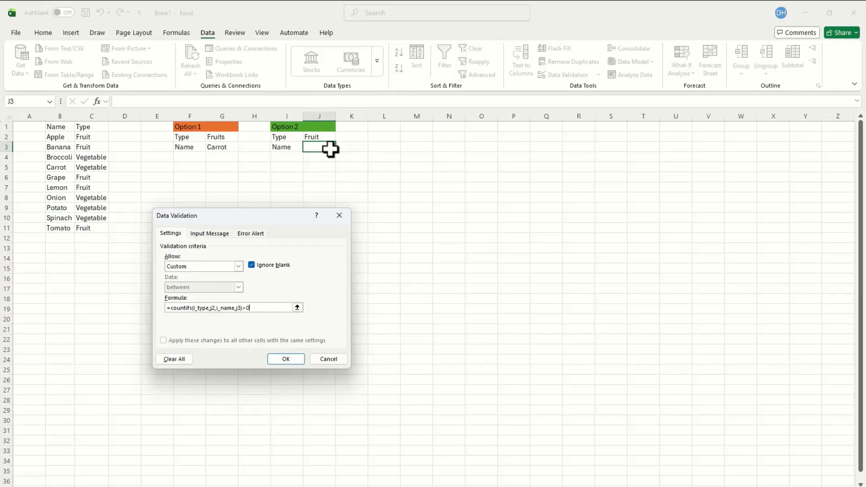
{"action": "left_click", "coordinate": [297, 361]}
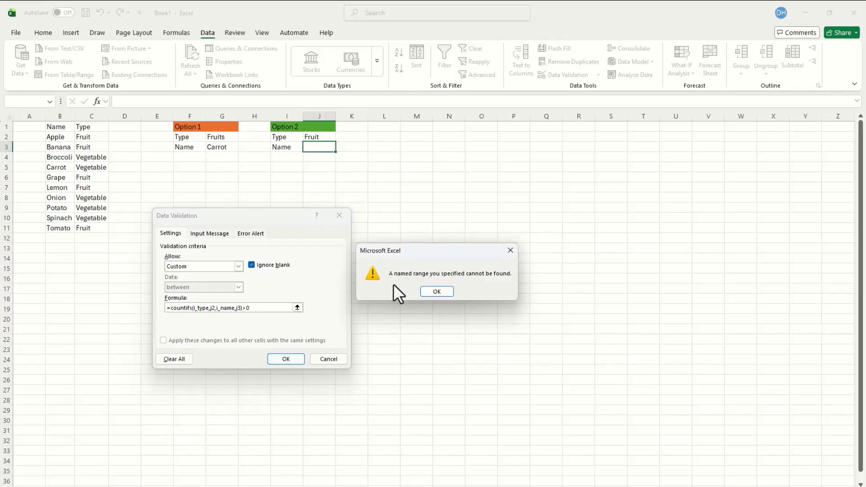
{"action": "left_click", "coordinate": [426, 291]}
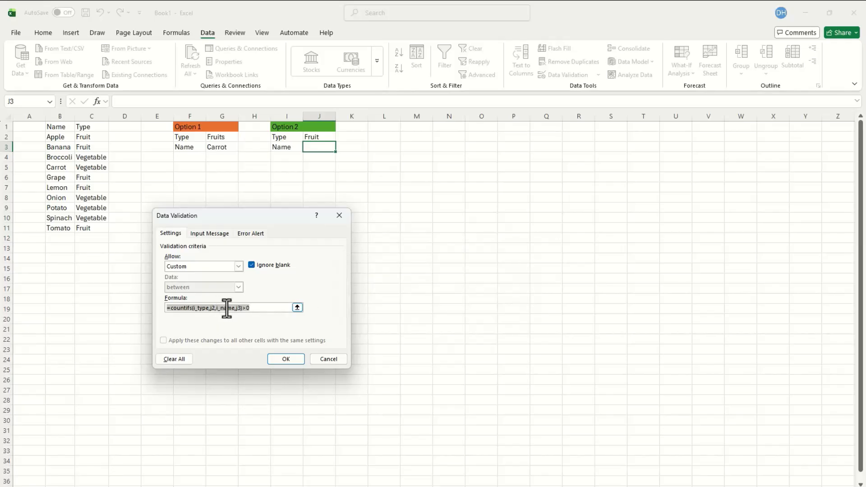
Step: Copy the whole validation formula for J3 and discard the validation settings
{"action": "left_click", "coordinate": [264, 309]}
{"action": "left_click_drag", "start_coordinate": [260, 310], "coordinate": [163, 307]}
{"action": "left_click", "coordinate": [325, 360]}
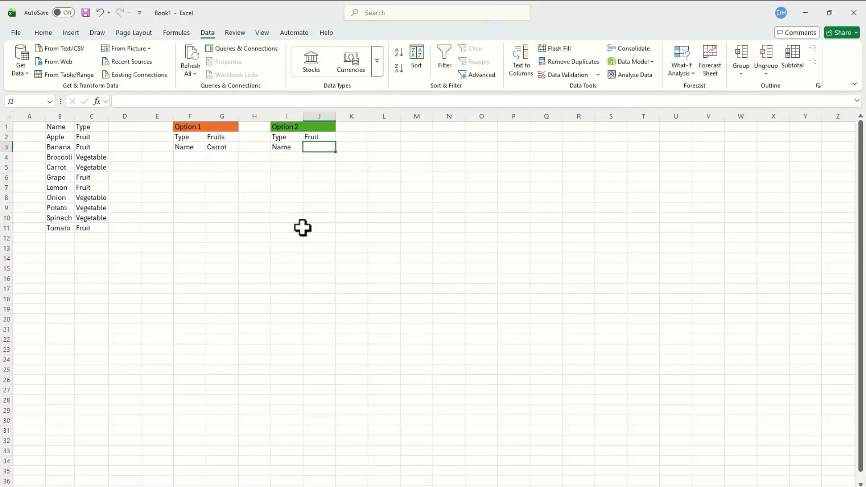
Step: Check which named ranges are defined in the workbook with the Name Manager
{"action": "left_click", "coordinate": [177, 34]}
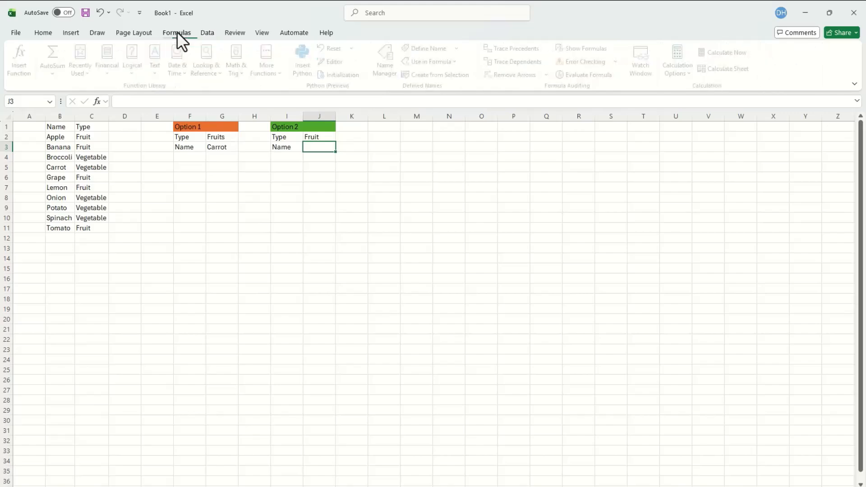
{"action": "left_click", "coordinate": [387, 56]}
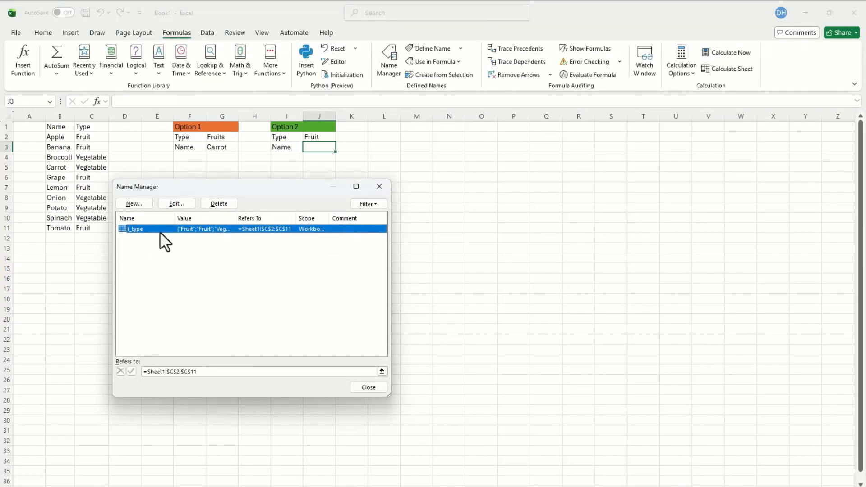
{"action": "left_click", "coordinate": [366, 390]}
Step: Name the range B2:B11, holding the Name column's entries, i_name, and check it in the Name Manager
{"action": "left_click_drag", "start_coordinate": [63, 133], "coordinate": [60, 227]}
{"action": "left_click", "coordinate": [16, 97]}
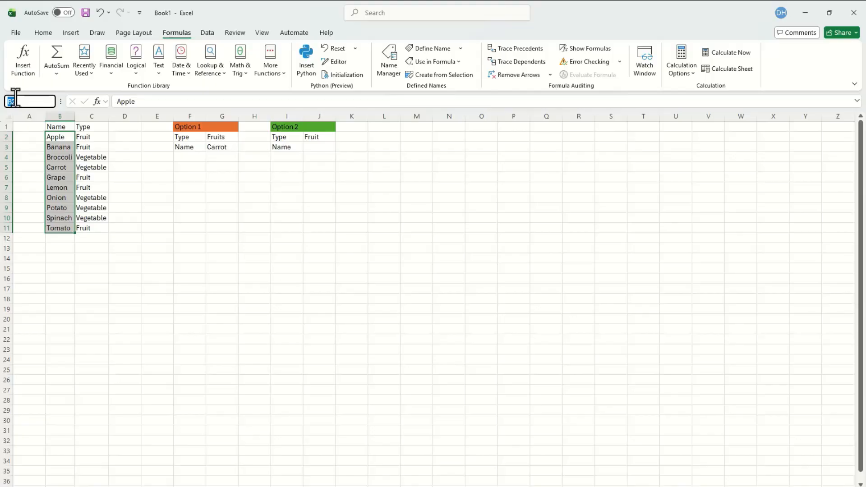
{"action": "type", "text": "i_name"}
{"action": "key", "text": "Return"}
{"action": "left_click", "coordinate": [393, 54]}
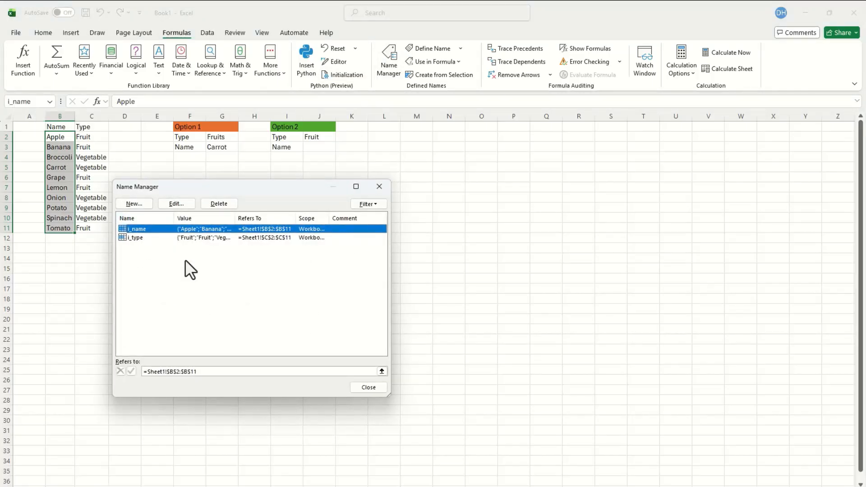
{"action": "left_click", "coordinate": [368, 387]}
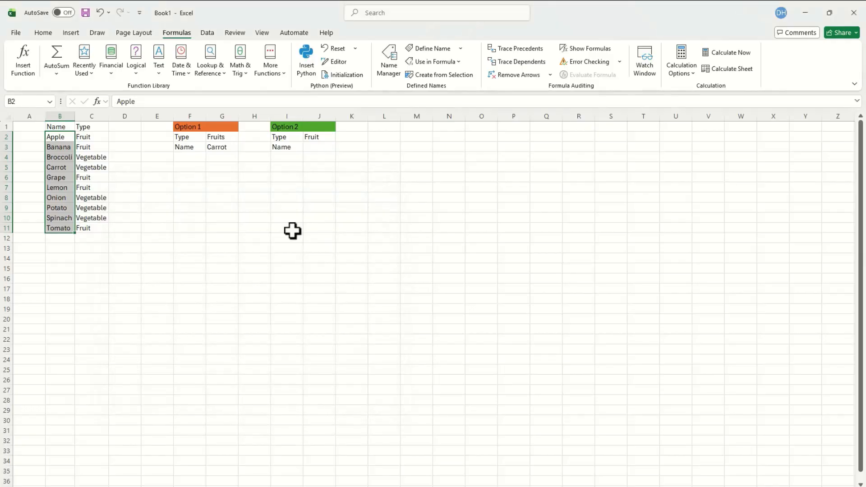
{"action": "left_click_drag", "start_coordinate": [198, 158], "coordinate": [213, 242]}
Step: Add custom data validation to cell J3 using the copied formula =countifs(i_type,j2,i_name,j3)>0
{"action": "left_click", "coordinate": [310, 146]}
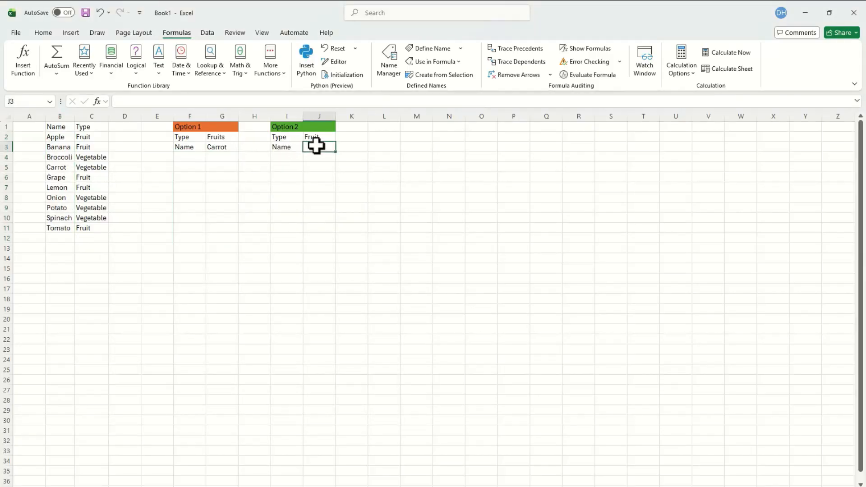
{"action": "left_click", "coordinate": [207, 32]}
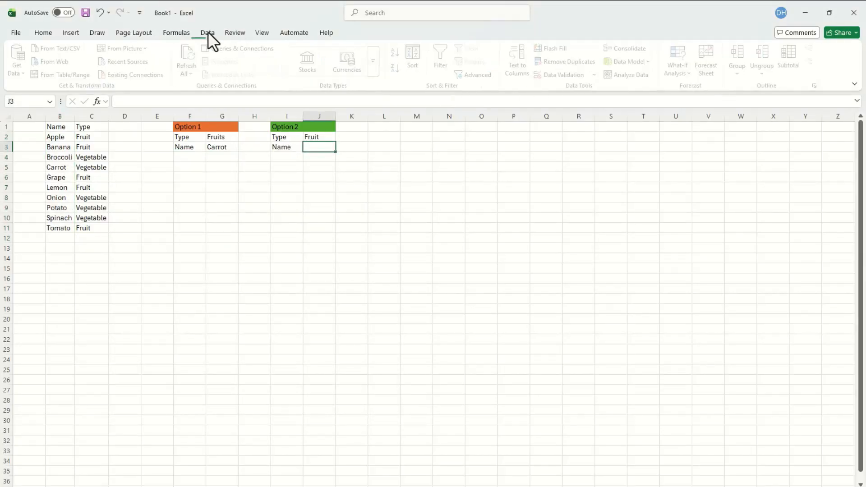
{"action": "left_click", "coordinate": [598, 74]}
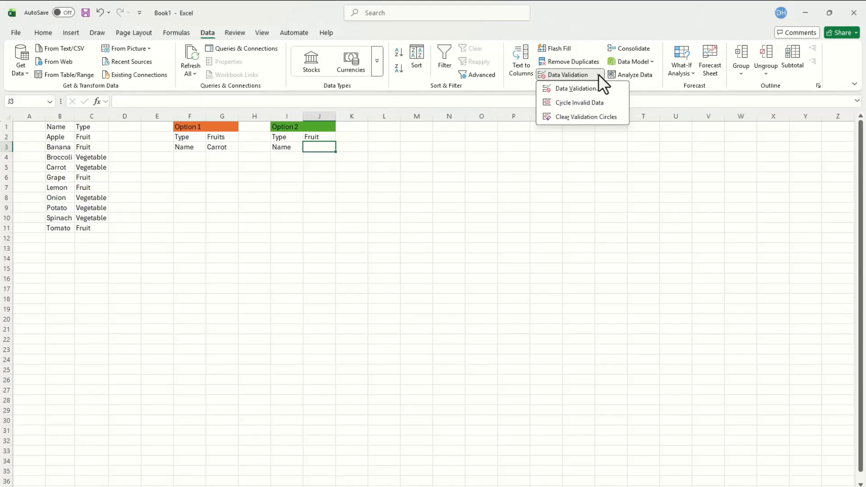
{"action": "left_click", "coordinate": [575, 89]}
{"action": "left_click", "coordinate": [239, 266]}
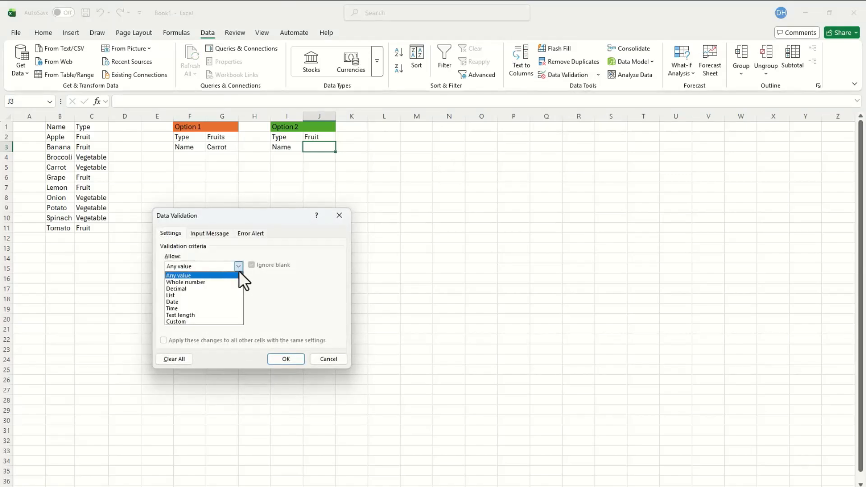
{"action": "left_click", "coordinate": [197, 317]}
{"action": "left_click", "coordinate": [195, 308]}
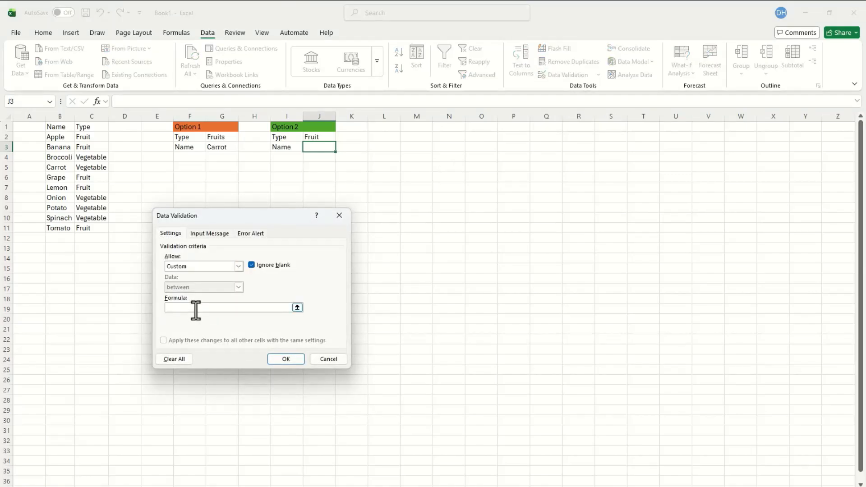
{"action": "key", "text": "ctrl+v"}
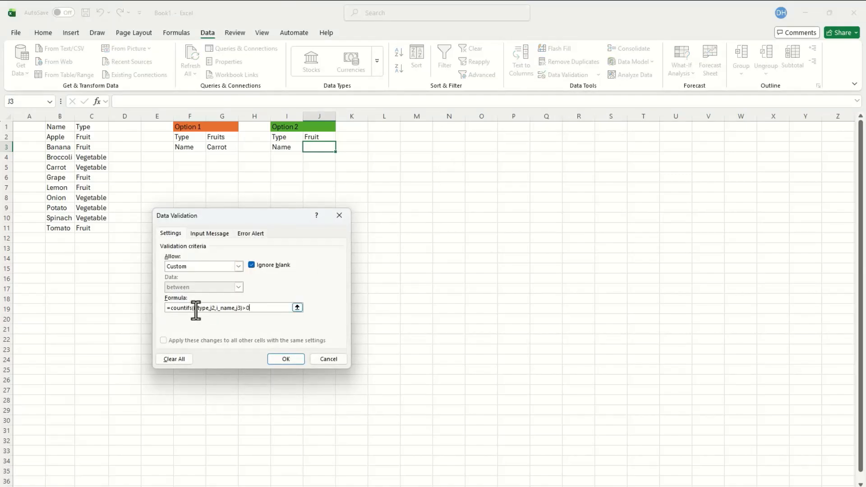
{"action": "left_click", "coordinate": [287, 358]}
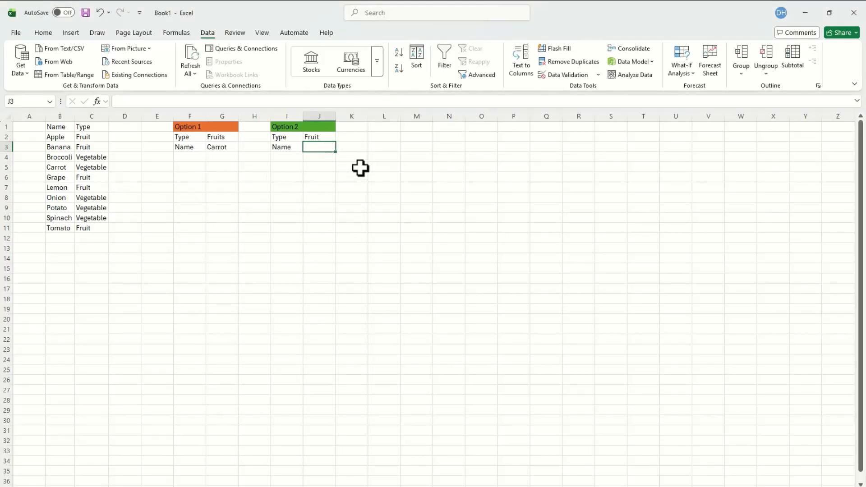
Step: Test the validation in J3 by entering Grape, and reselect the cell
{"action": "type", "text": "Grape"}
{"action": "key", "text": "Return"}
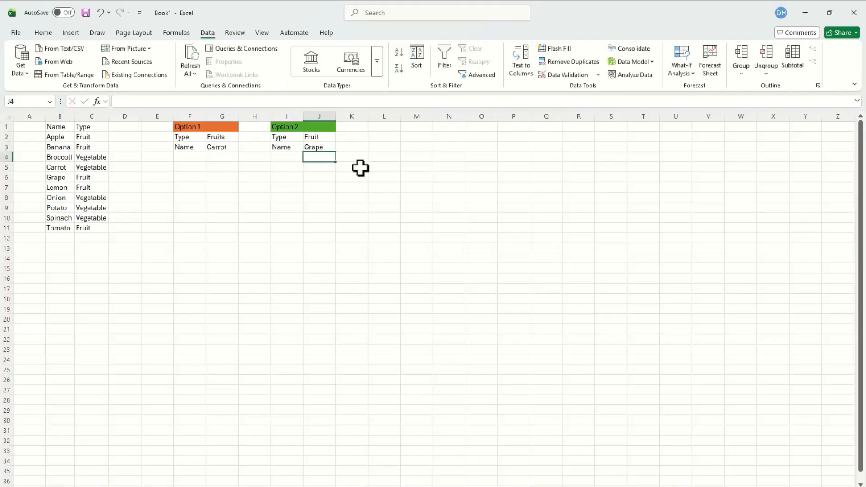
{"action": "left_click", "coordinate": [326, 147]}
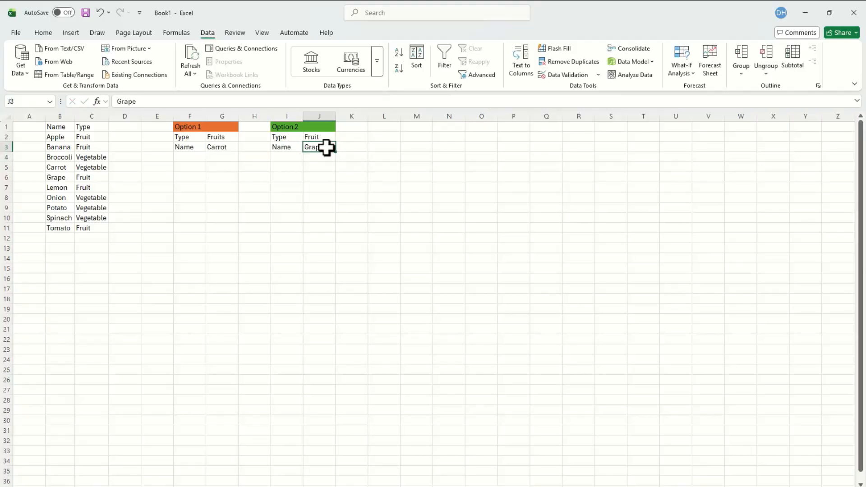
Step: Enter Tomato as the Name in J3, and change the Type in J2 to Vegetable
{"action": "type", "text": "Tomato"}
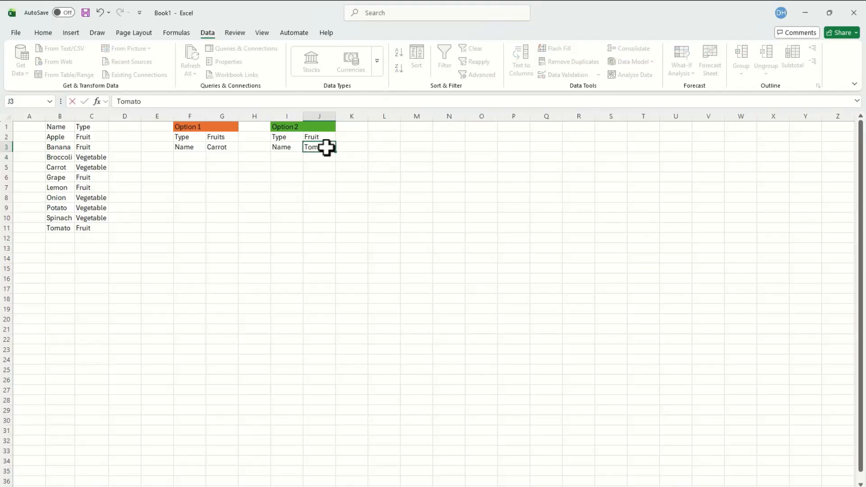
{"action": "key", "text": "Return"}
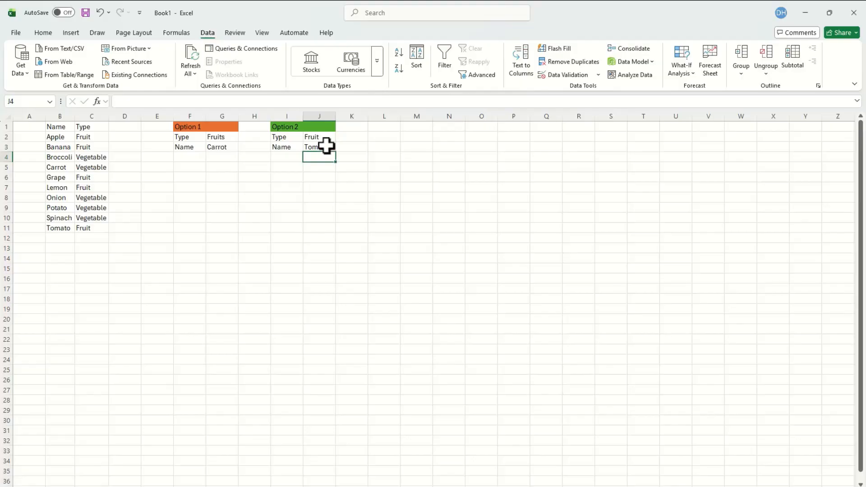
{"action": "left_click", "coordinate": [324, 137]}
{"action": "type", "text": "Veg"}
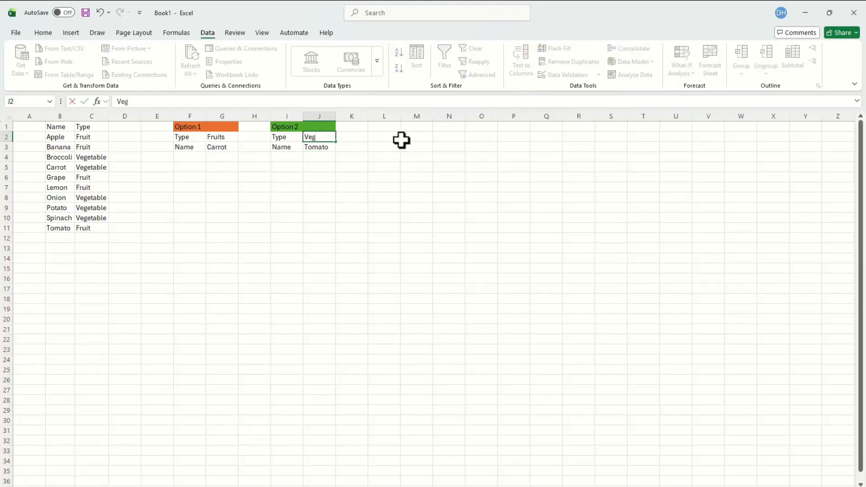
{"action": "type", "text": "etable"}
{"action": "key", "text": "Return"}
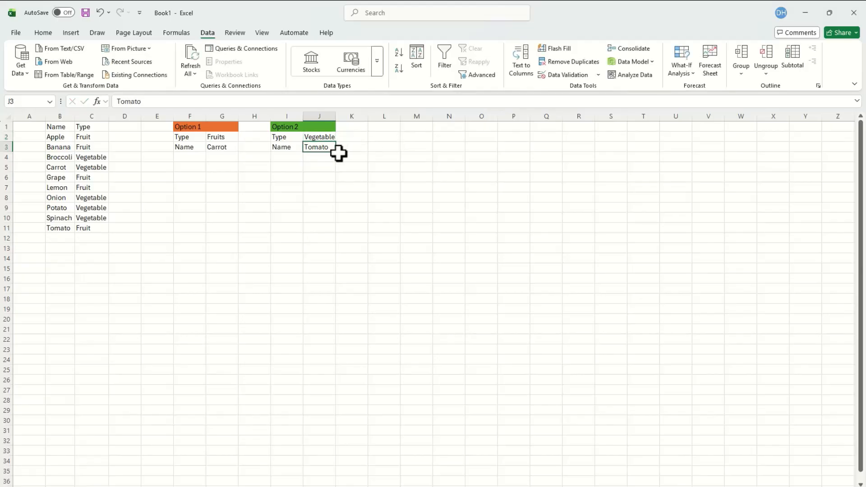
Step: Test the validation in J3 by clearing it and re-entering Tomato against the Vegetable type, and cancel the entry
{"action": "left_click_drag", "start_coordinate": [140, 102], "coordinate": [63, 100]}
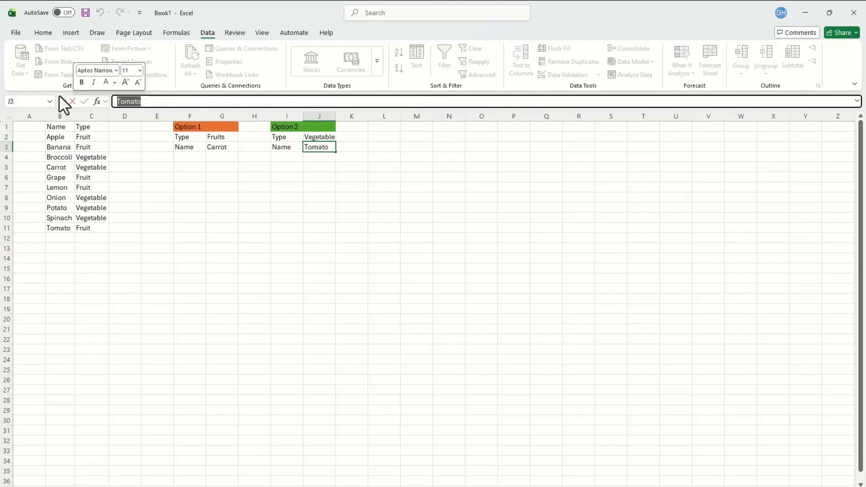
{"action": "key", "text": "BackSpace"}
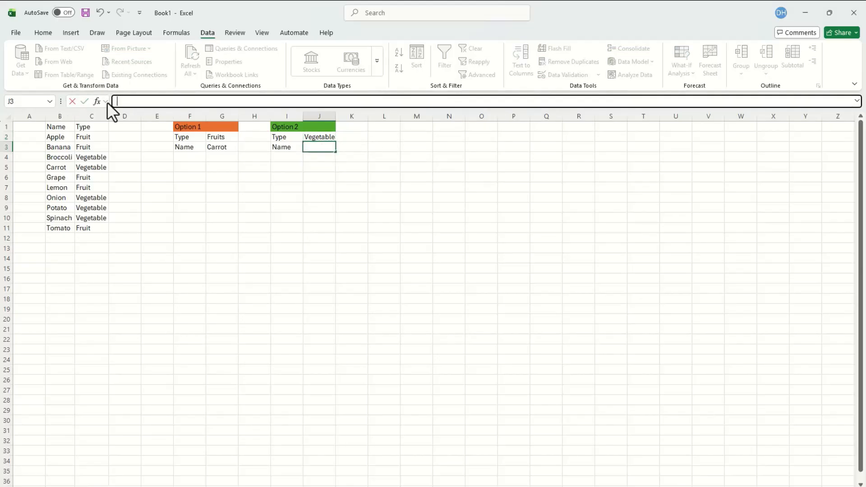
{"action": "double_click", "coordinate": [314, 147]}
{"action": "type", "text": "Tom"}
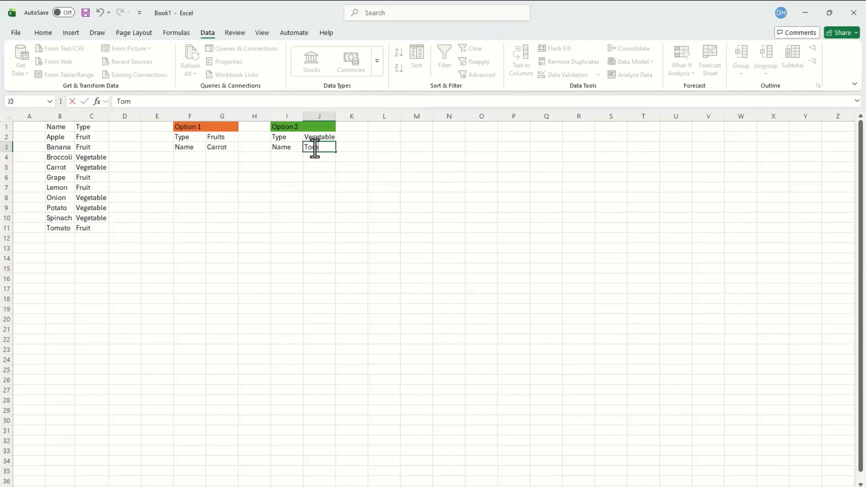
{"action": "type", "text": "ator"}
{"action": "key", "text": "Return"}
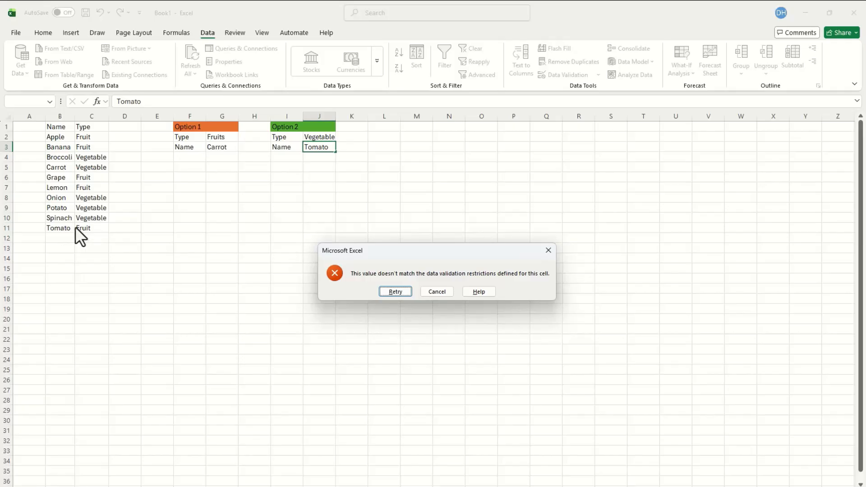
{"action": "left_click", "coordinate": [439, 293]}
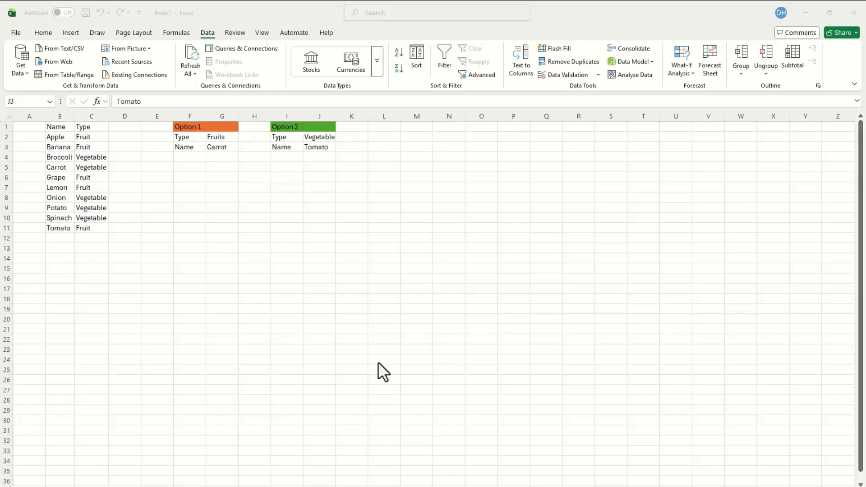
Step: Enter the label Email in cell L2
{"action": "left_click", "coordinate": [390, 136]}
{"action": "type", "text": "Email"}
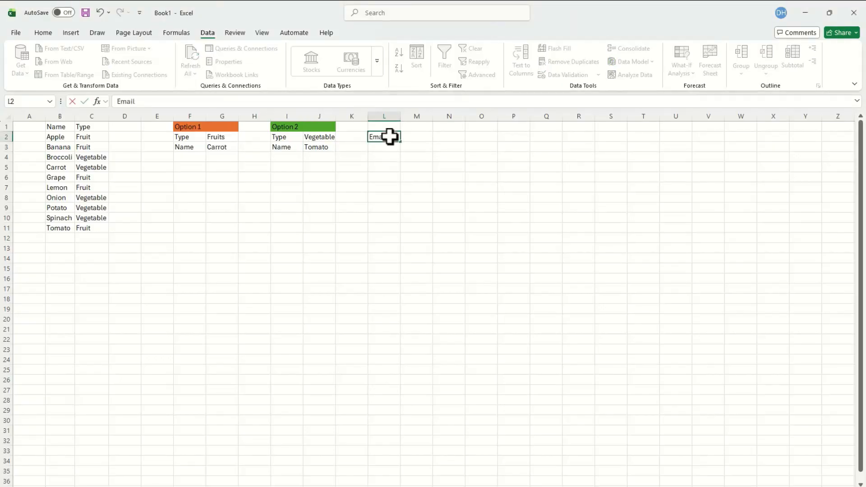
{"action": "left_click_drag", "start_coordinate": [389, 136], "coordinate": [428, 138]}
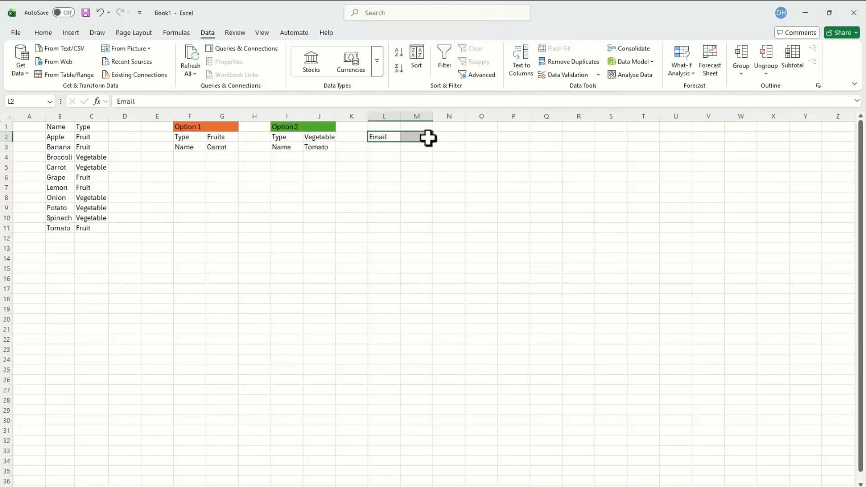
{"action": "left_click", "coordinate": [428, 138]}
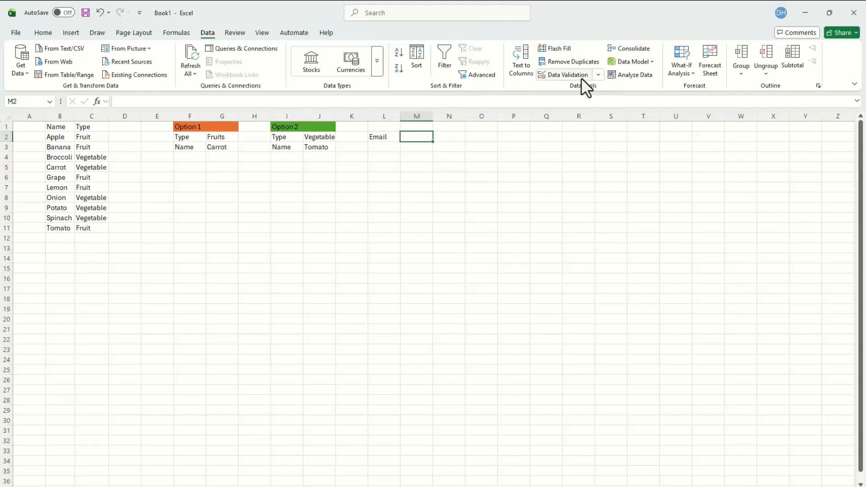
{"action": "left_click", "coordinate": [598, 75]}
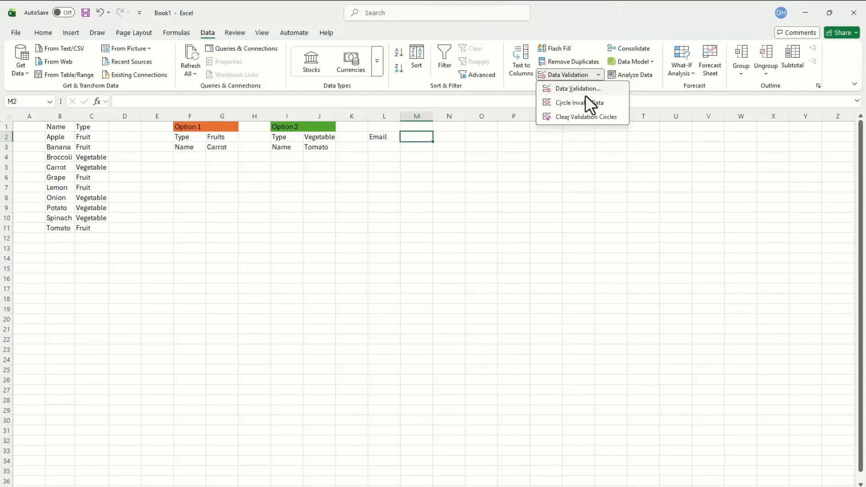
{"action": "left_click", "coordinate": [450, 135]}
Step: Start a REGEXTEST formula in N2 with cell M2 as its text argument
{"action": "left_click", "coordinate": [450, 139]}
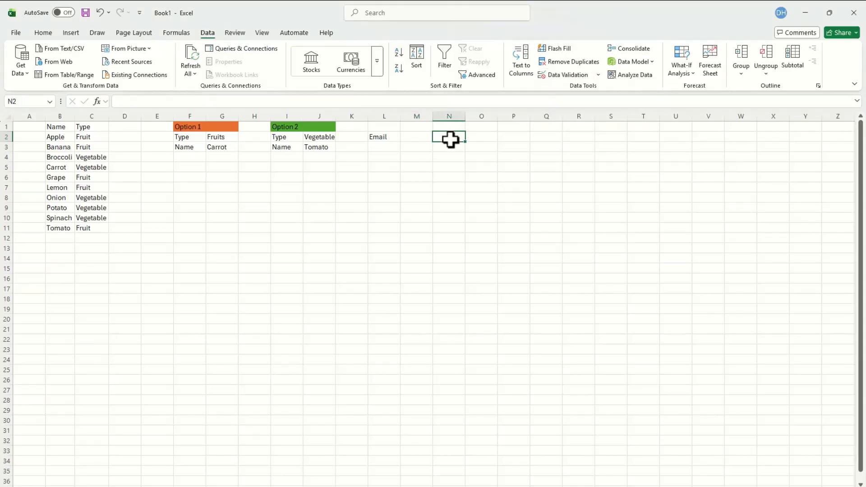
{"action": "left_click", "coordinate": [418, 100]}
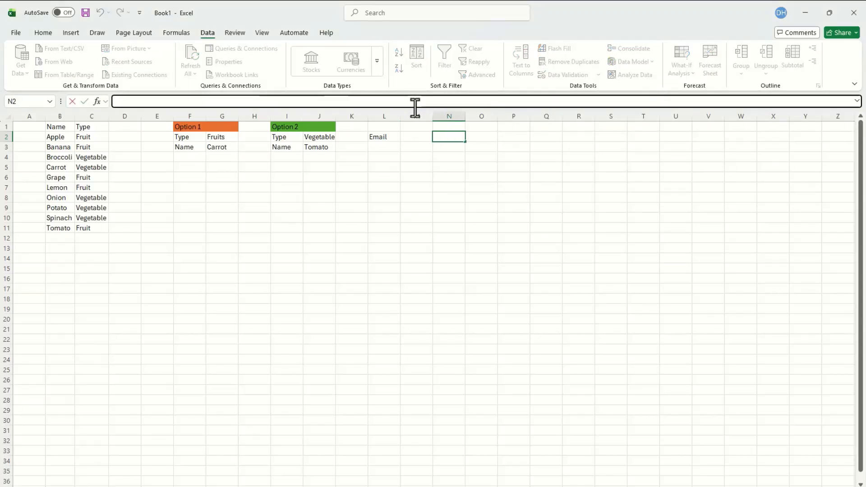
{"action": "type", "text": "=reg"}
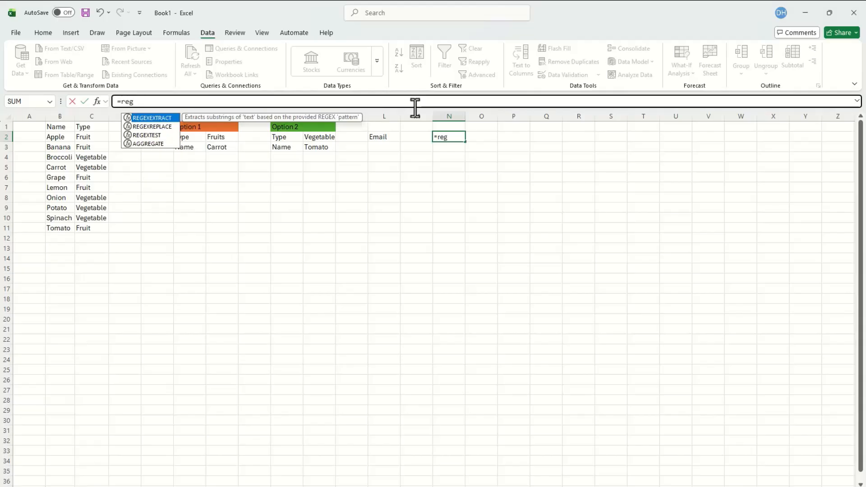
{"action": "left_click", "coordinate": [148, 136]}
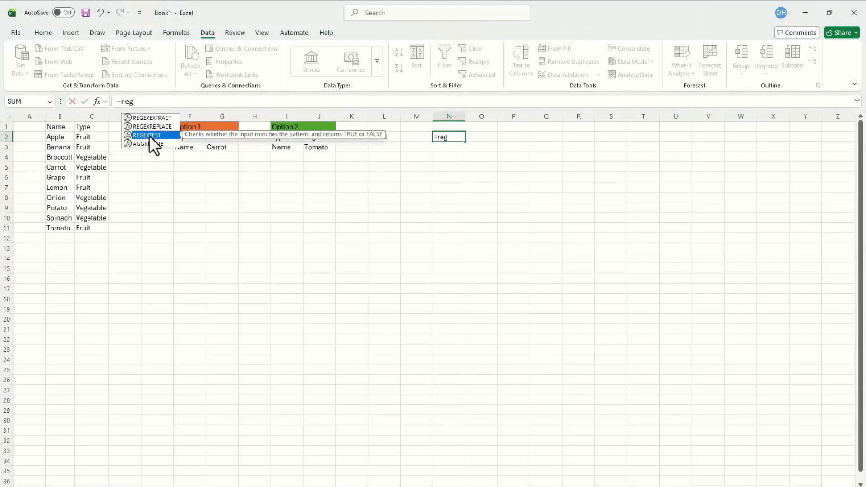
{"action": "double_click", "coordinate": [149, 135]}
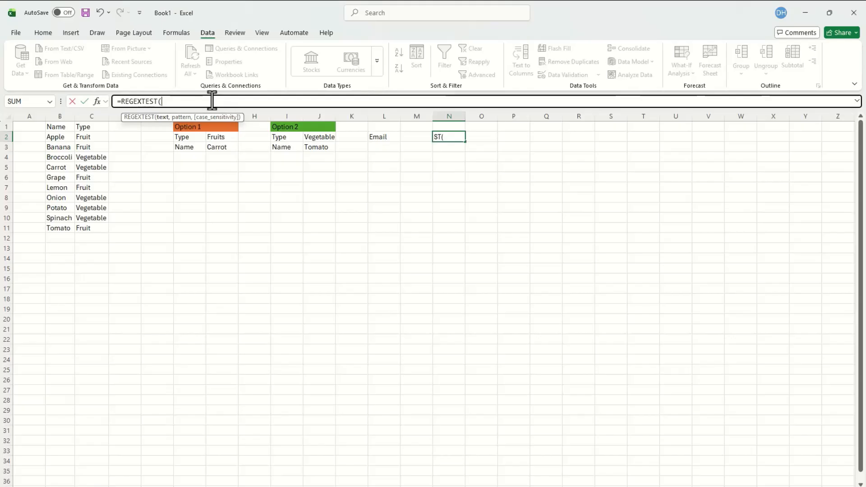
{"action": "left_click", "coordinate": [420, 136]}
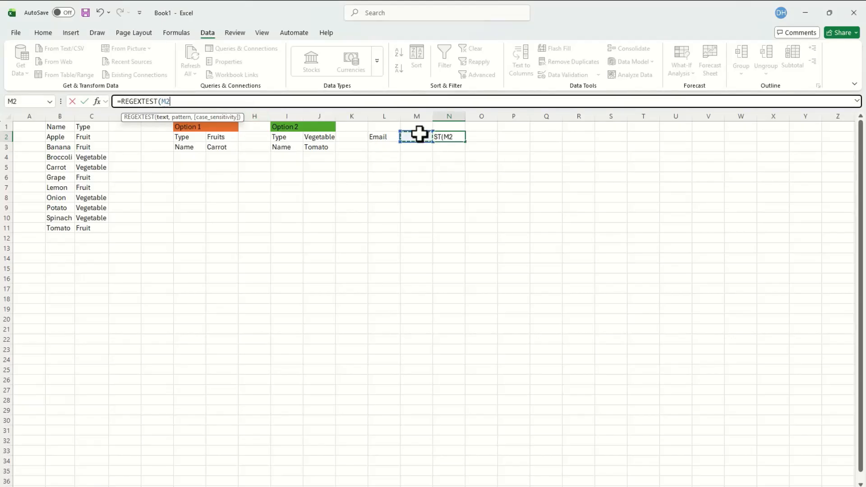
{"action": "type", "text": ","}
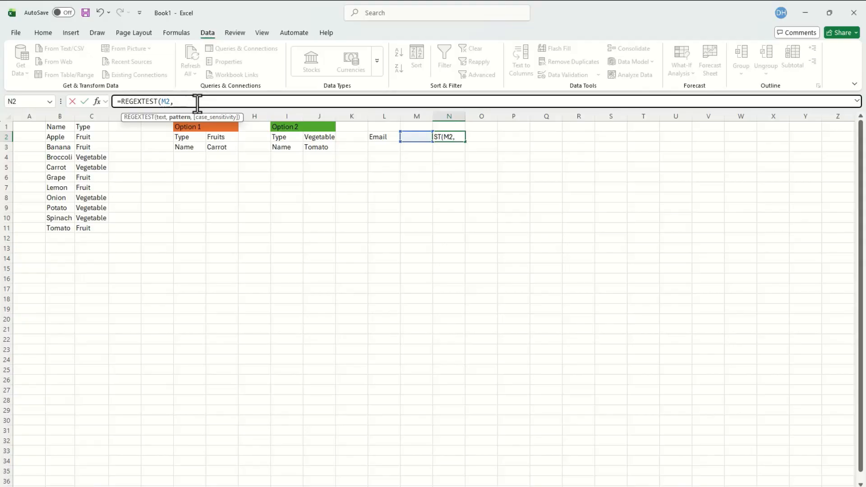
Step: Complete the N2 formula with the quoted pattern "^[a-zA-Z0-9._%+-]+@[a-zA-Z0-9.-]+\.[a-zA-Z]{2,}$" and a closing parenthesis
{"action": "type", "text": "^[a-zA-Z0-9._%+-]+@[a-zA-Z0-9.-]+\\\\.[a-zA-Z]{2,}$"}
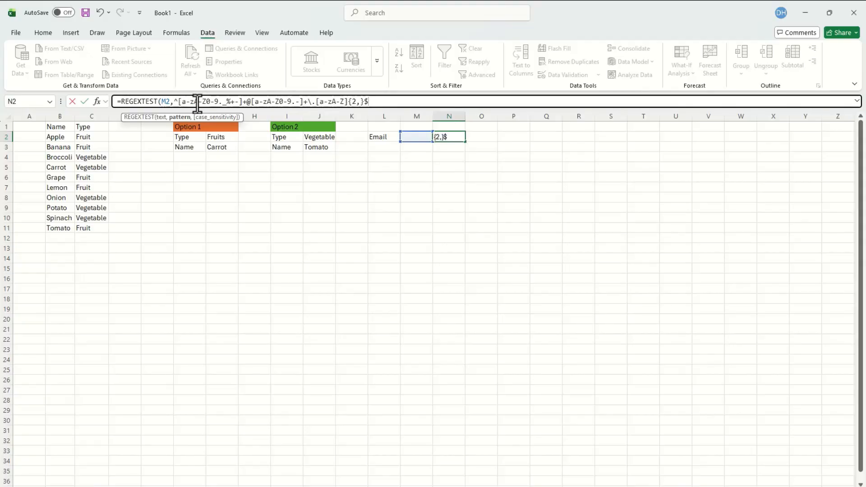
{"action": "type", "text": "\""}
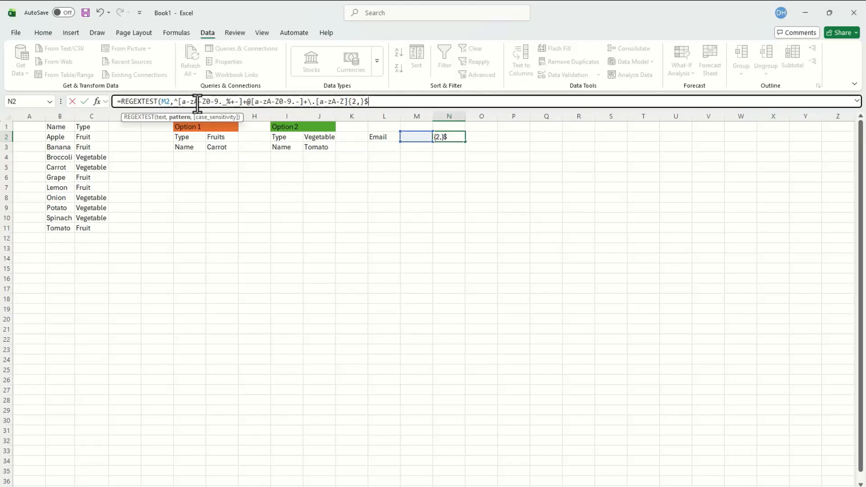
{"action": "left_click", "coordinate": [174, 101]}
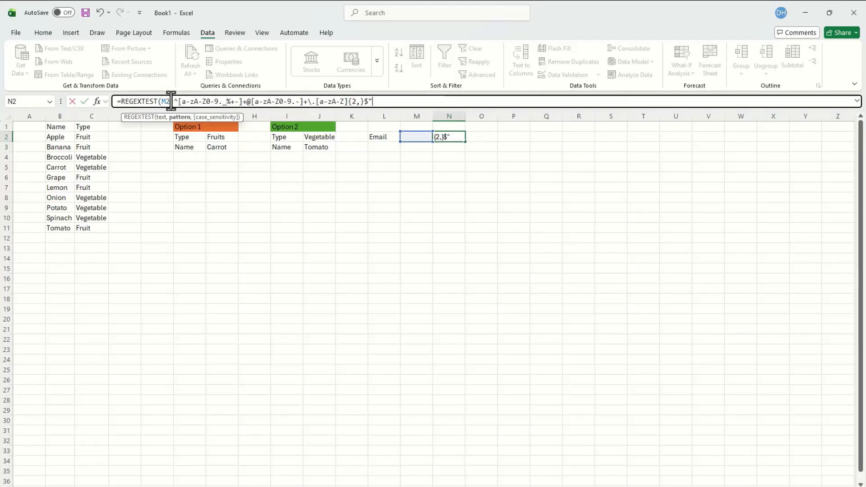
{"action": "type", "text": "\"^"}
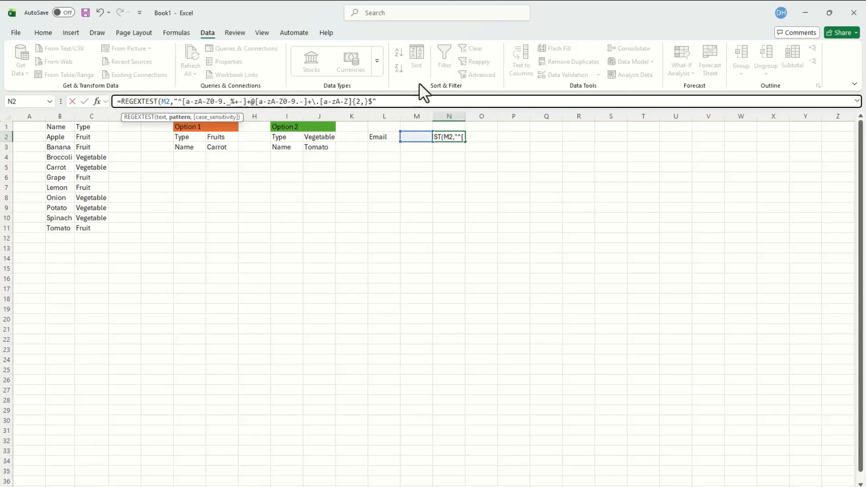
{"action": "left_click", "coordinate": [386, 104]}
{"action": "type", "text": ")"}
{"action": "key", "text": "Return"}
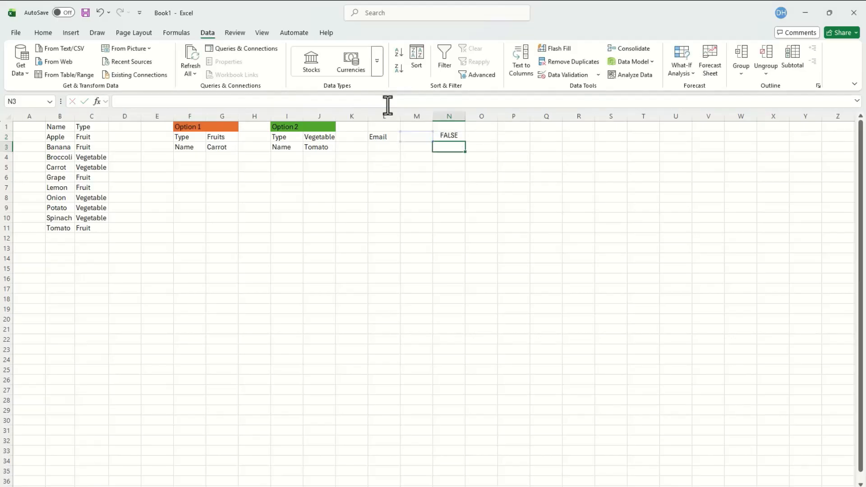
Step: Test the formula by entering a sample e-mail address in M2, and autofit the width of column M
{"action": "left_click", "coordinate": [412, 136]}
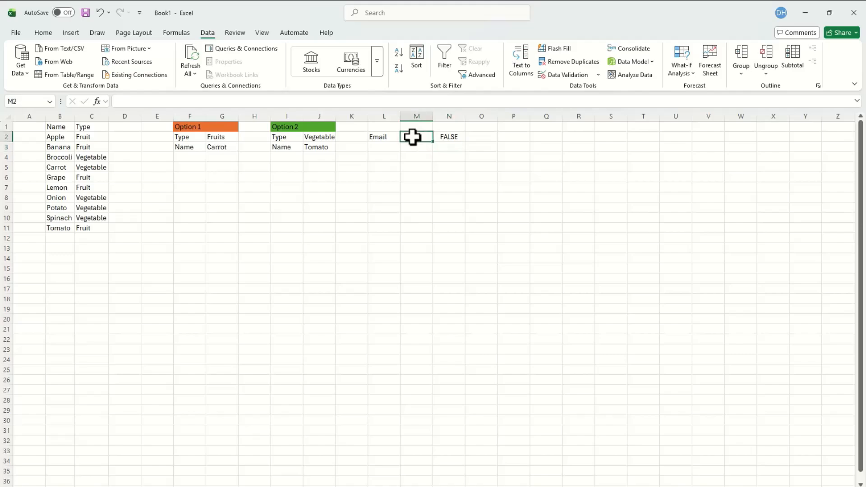
{"action": "type", "text": "user"}
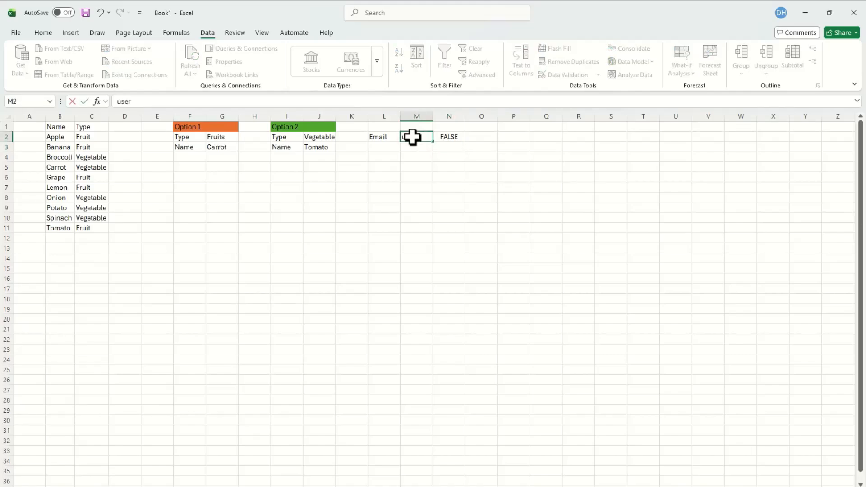
{"action": "type", "text": "@info.com"}
{"action": "key", "text": "Return"}
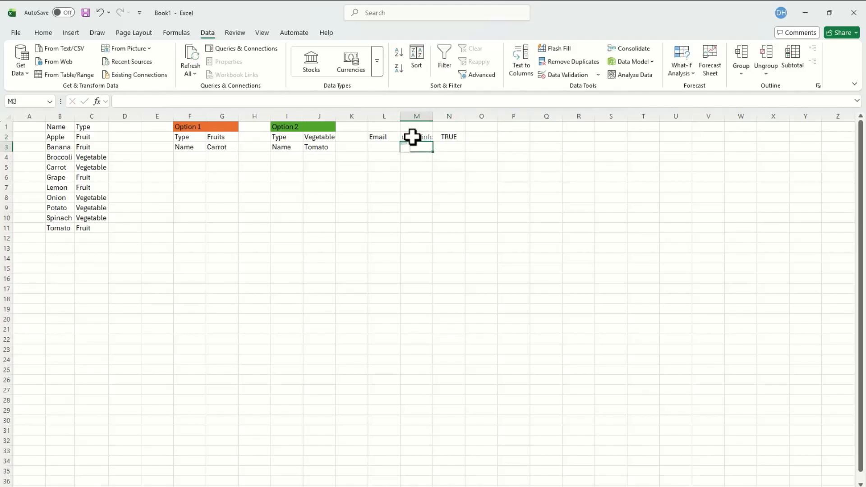
{"action": "double_click", "coordinate": [432, 116]}
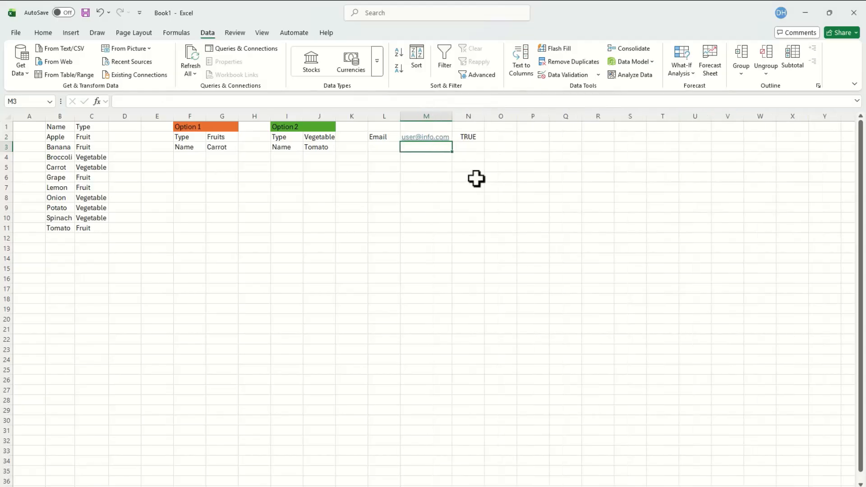
Step: Copy the REGEXTEST formula text from N2, and clear all contents and formatting from M2
{"action": "left_click", "coordinate": [474, 135]}
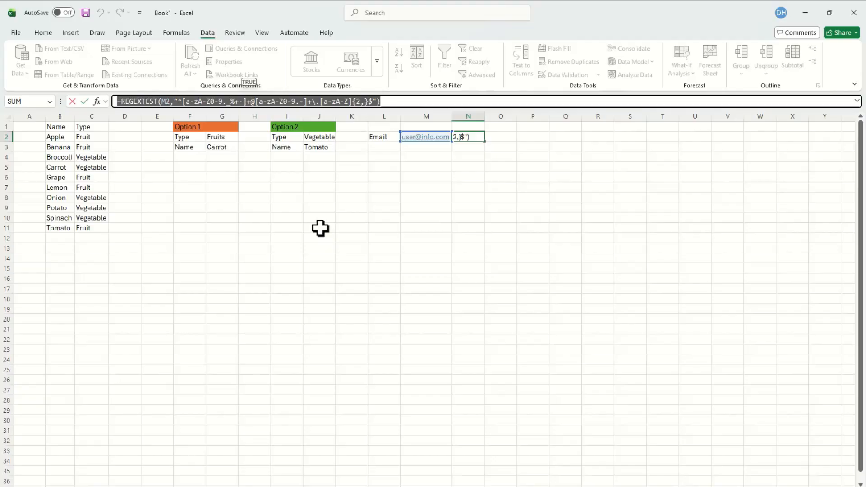
{"action": "key", "text": "Escape"}
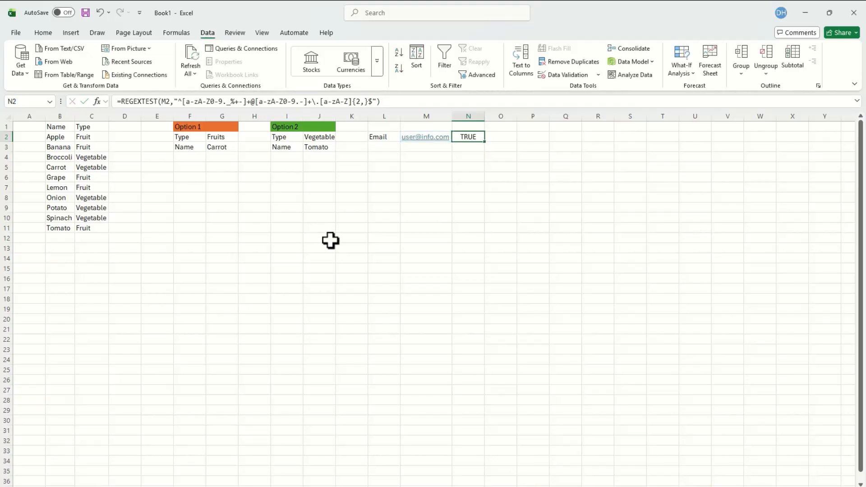
{"action": "left_click", "coordinate": [450, 139]}
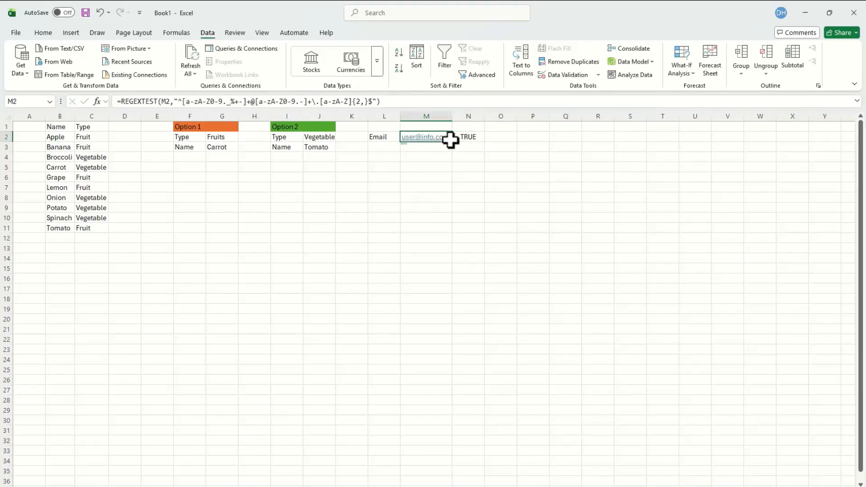
{"action": "key", "text": "BackSpace"}
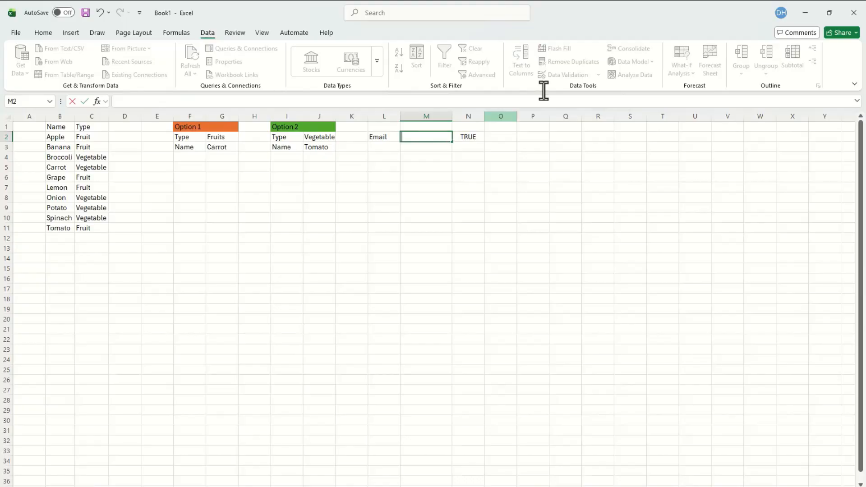
{"action": "left_click", "coordinate": [43, 33]}
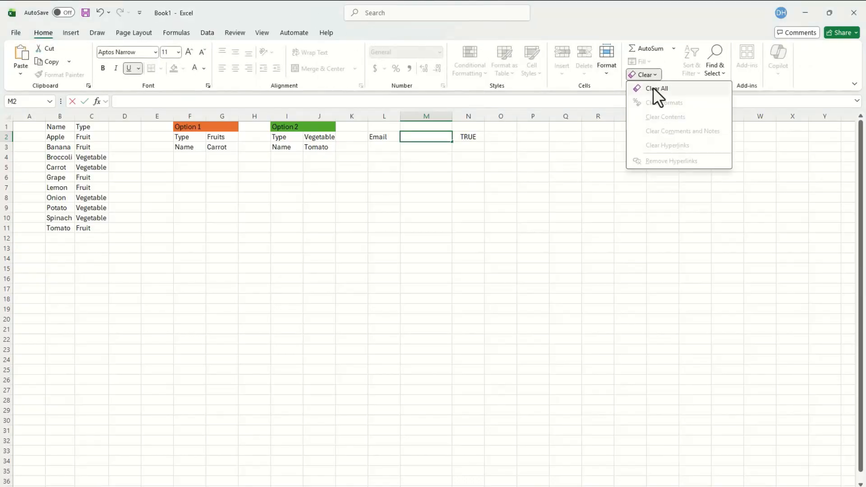
{"action": "left_click", "coordinate": [653, 89]}
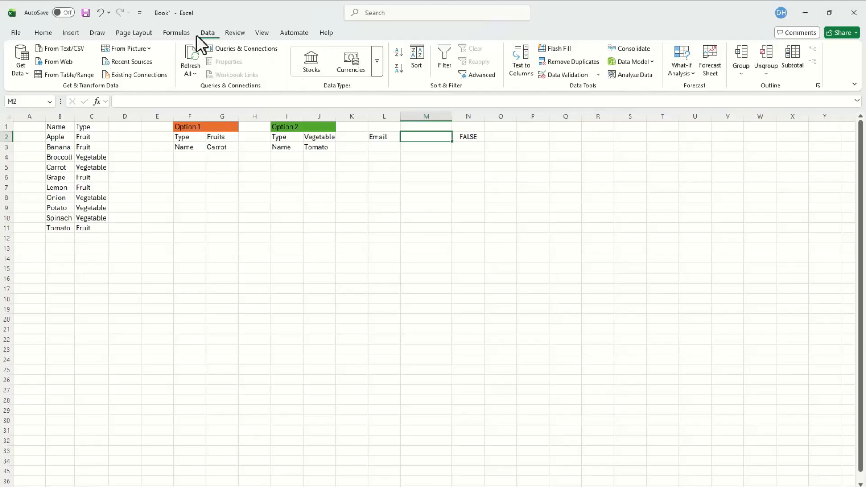
Step: Apply custom data validation to M2, using the copied REGEXTEST formula as its criterion
{"action": "left_click", "coordinate": [598, 75]}
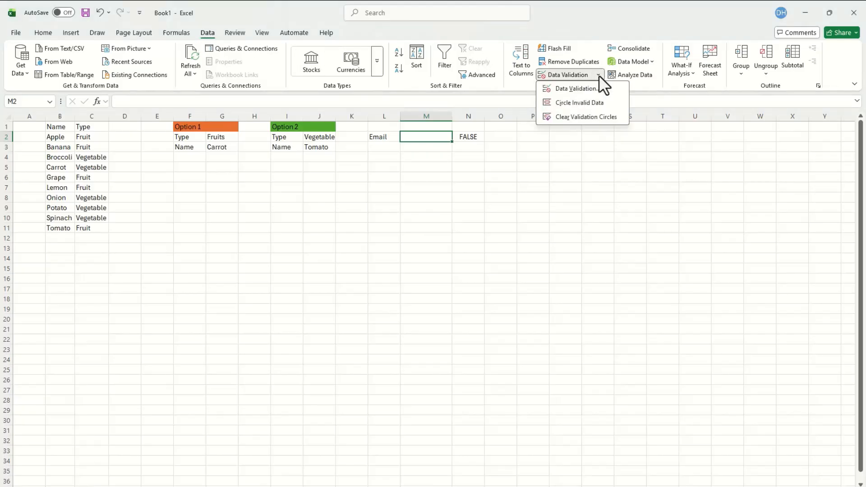
{"action": "left_click", "coordinate": [580, 90]}
{"action": "left_click", "coordinate": [236, 270]}
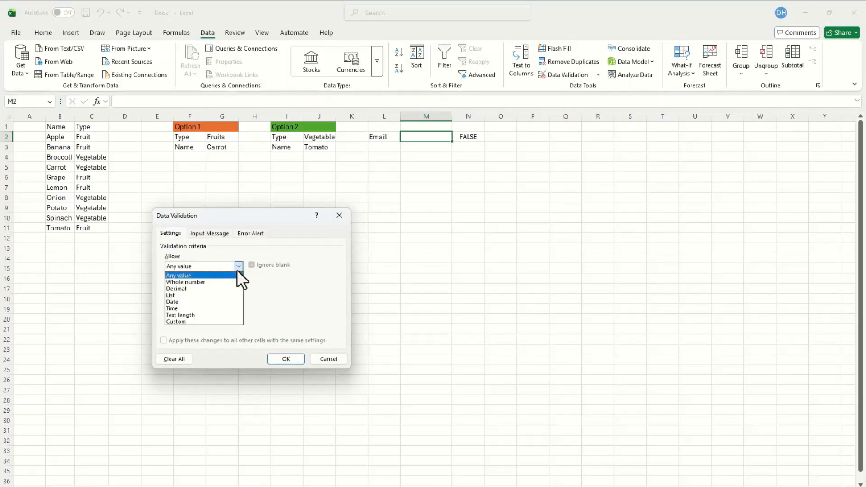
{"action": "left_click", "coordinate": [209, 321]}
{"action": "left_click", "coordinate": [209, 305]}
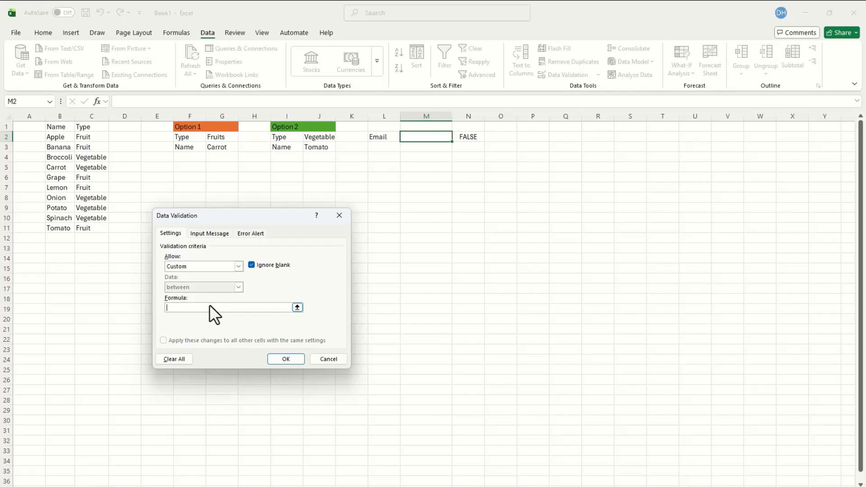
{"action": "key", "text": "ctrl+v"}
{"action": "left_click_drag", "start_coordinate": [209, 304], "coordinate": [115, 304]}
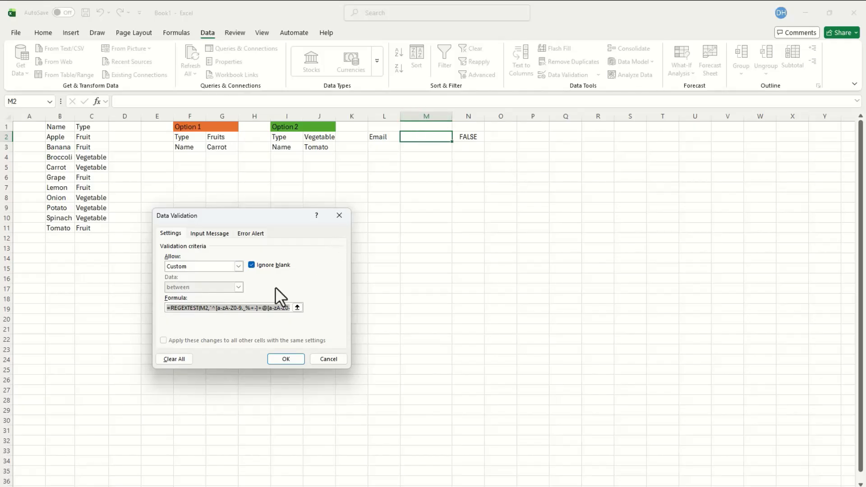
{"action": "left_click", "coordinate": [205, 306]}
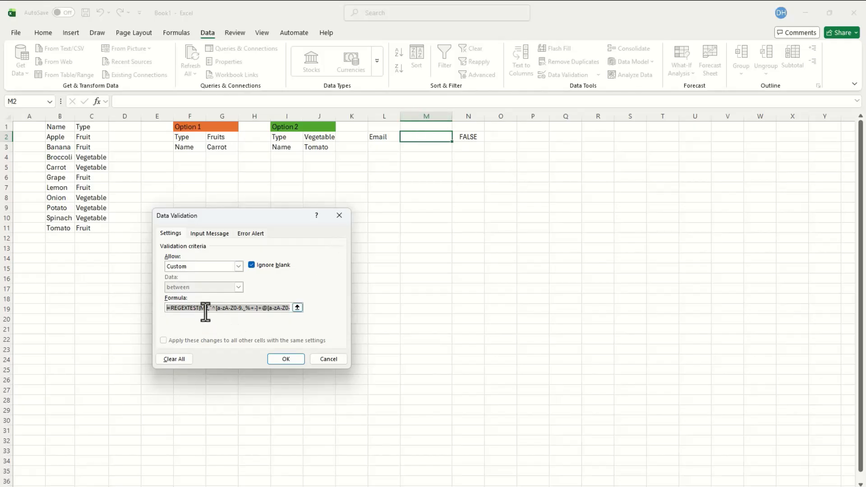
{"action": "left_click", "coordinate": [291, 358]}
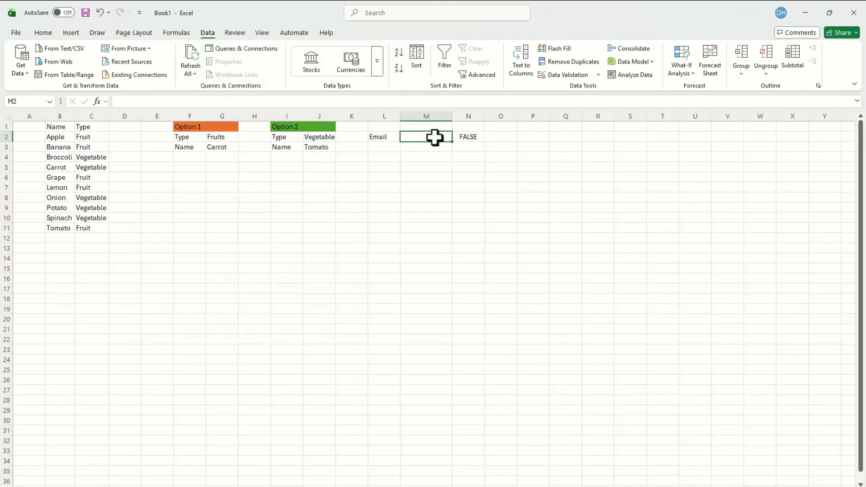
Step: Test the validation in M2 with the entry "user", and retry by completing it into a sample e-mail address
{"action": "type", "text": "user"}
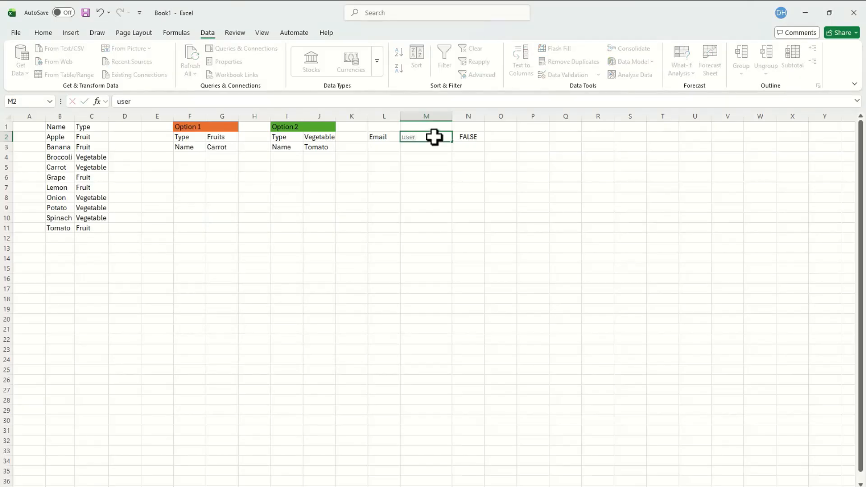
{"action": "key", "text": "Return"}
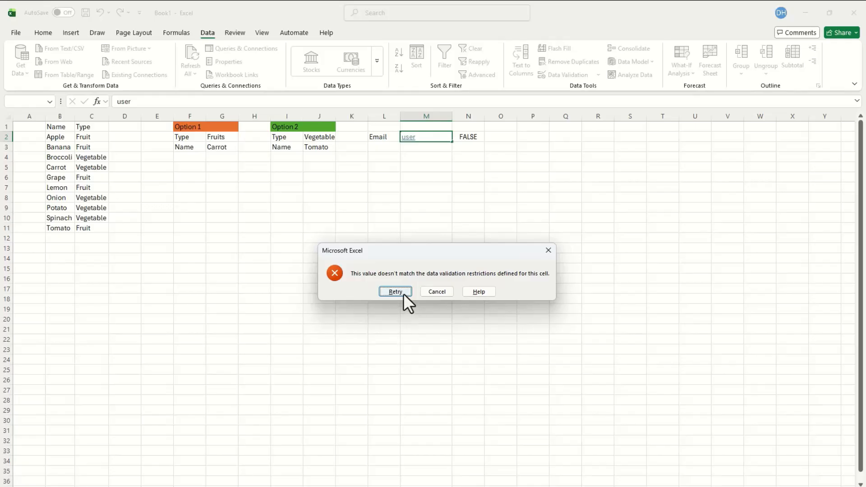
{"action": "left_click", "coordinate": [404, 293]}
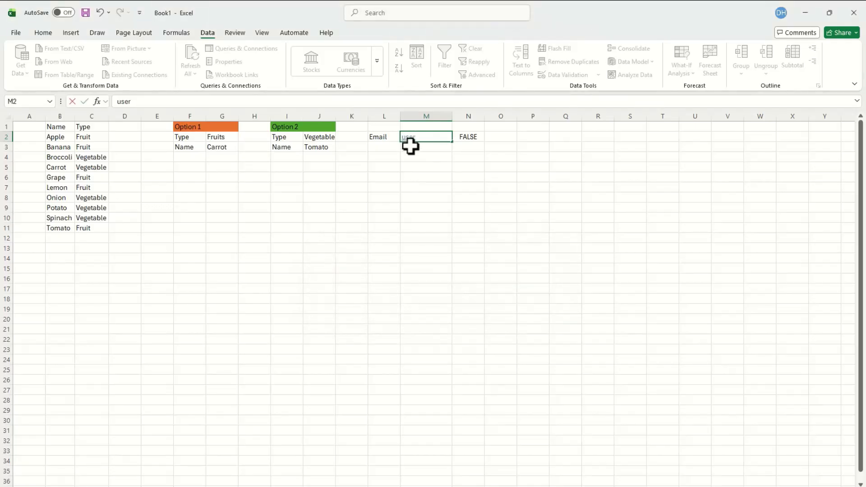
{"action": "type", "text": "@zero.com"}
{"action": "key", "text": "Return"}
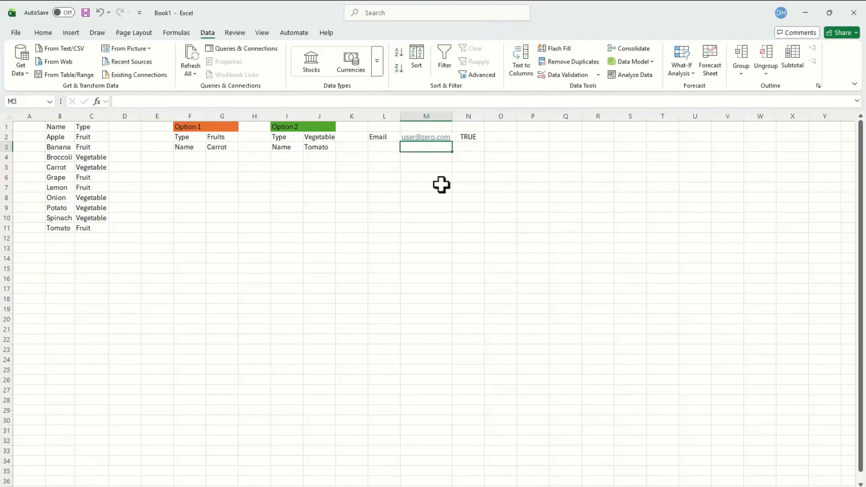
Step: Open the online help for the REGEXTEST function from N2's function arguments and read its syntax, arguments and pattern notes
{"action": "left_click", "coordinate": [454, 132]}
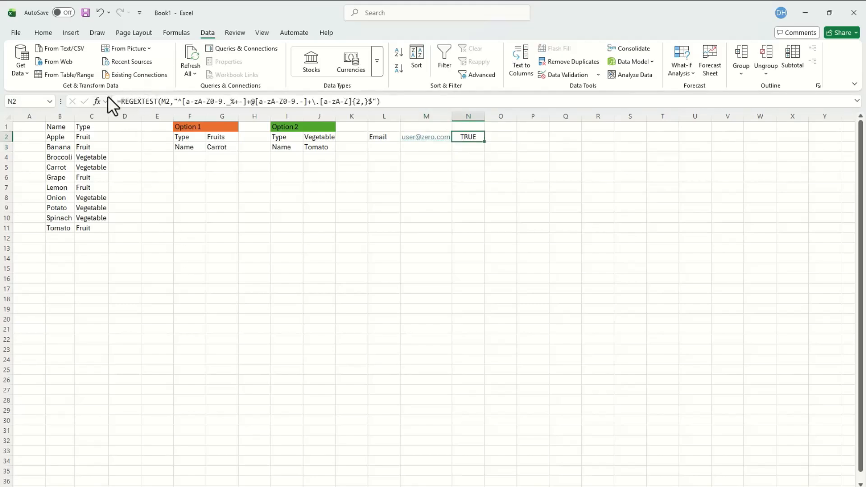
{"action": "left_click", "coordinate": [98, 101]}
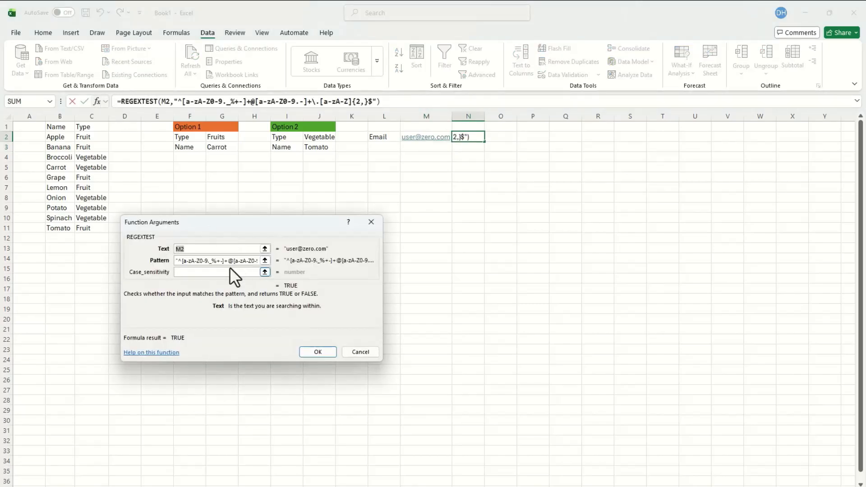
{"action": "left_click", "coordinate": [165, 352]}
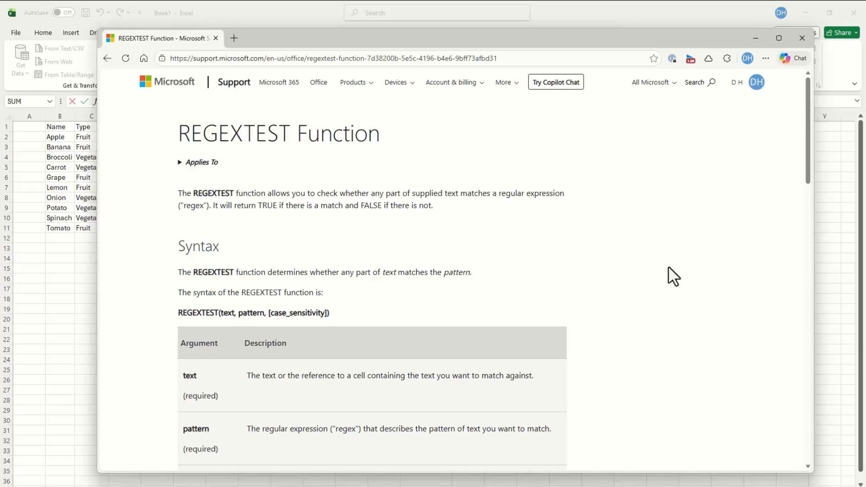
{"action": "scroll", "coordinate": [667, 267], "scroll_direction": "down", "scroll_amount": 3}
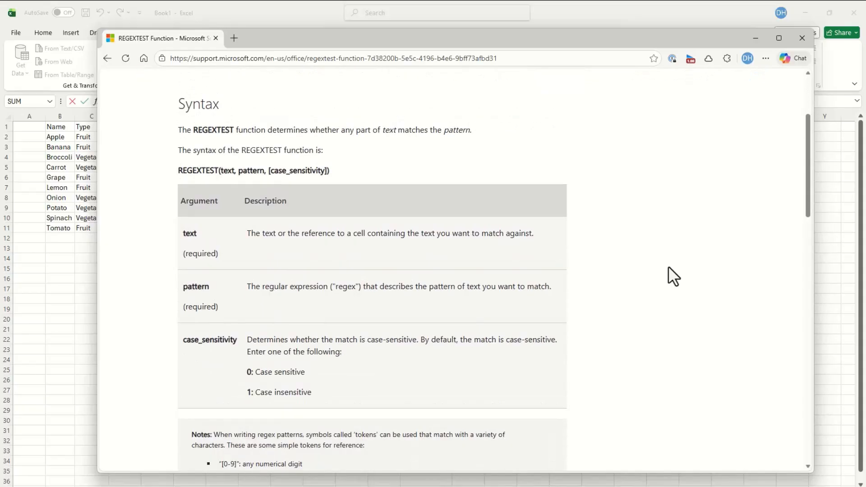
{"action": "scroll", "coordinate": [668, 267], "scroll_direction": "down", "scroll_amount": 9}
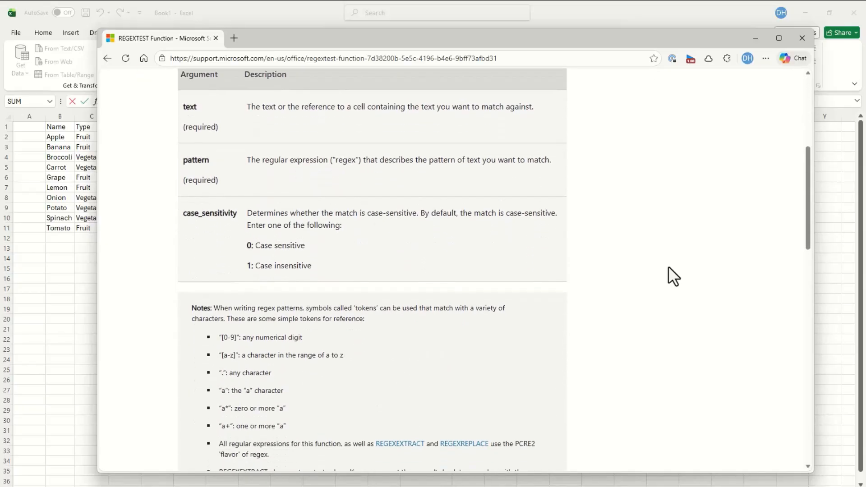
{"action": "scroll", "coordinate": [668, 267], "scroll_direction": "down", "scroll_amount": 3}
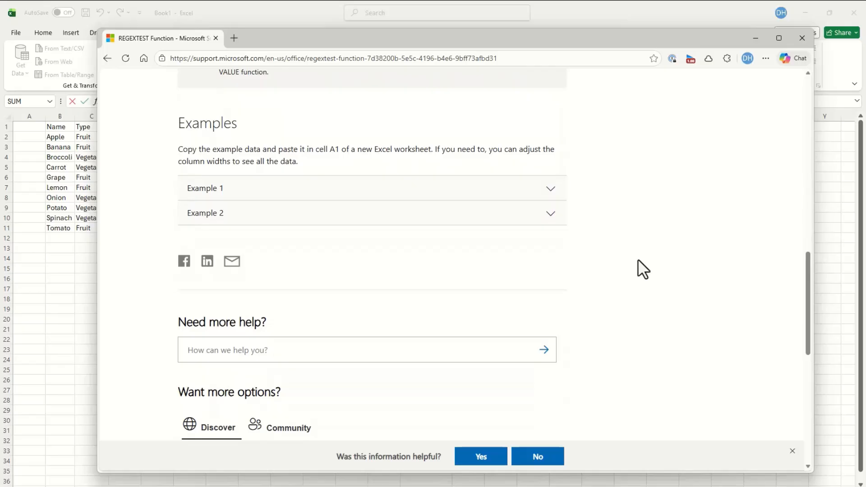
Step: Expand and review Example 1 and Example 2 on the REGEXTEST help page, and close the browser window
{"action": "left_click", "coordinate": [545, 187]}
{"action": "scroll", "coordinate": [559, 301], "scroll_direction": "down", "scroll_amount": 1}
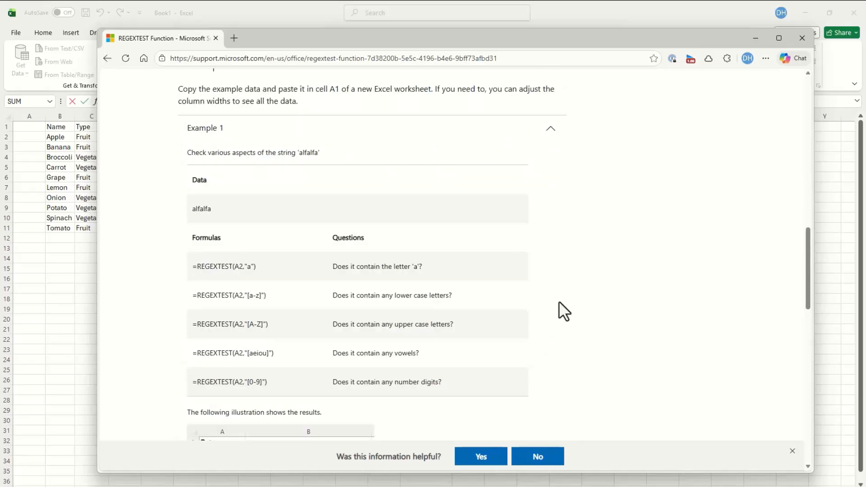
{"action": "scroll", "coordinate": [558, 303], "scroll_direction": "down", "scroll_amount": 4}
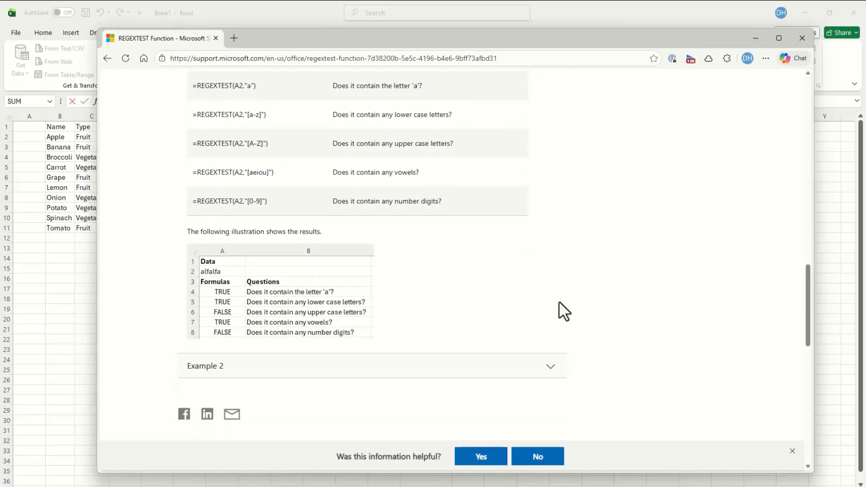
{"action": "left_click", "coordinate": [550, 368]}
{"action": "scroll", "coordinate": [550, 368], "scroll_direction": "down", "scroll_amount": 3}
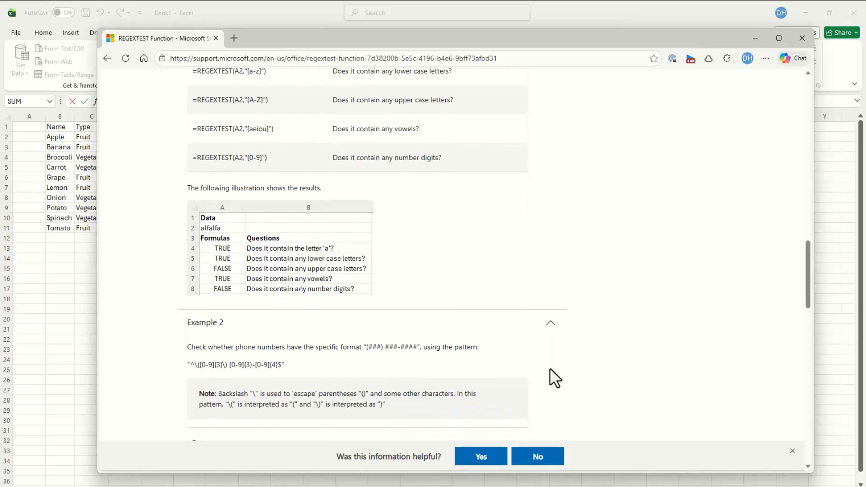
{"action": "scroll", "coordinate": [550, 368], "scroll_direction": "down", "scroll_amount": 1}
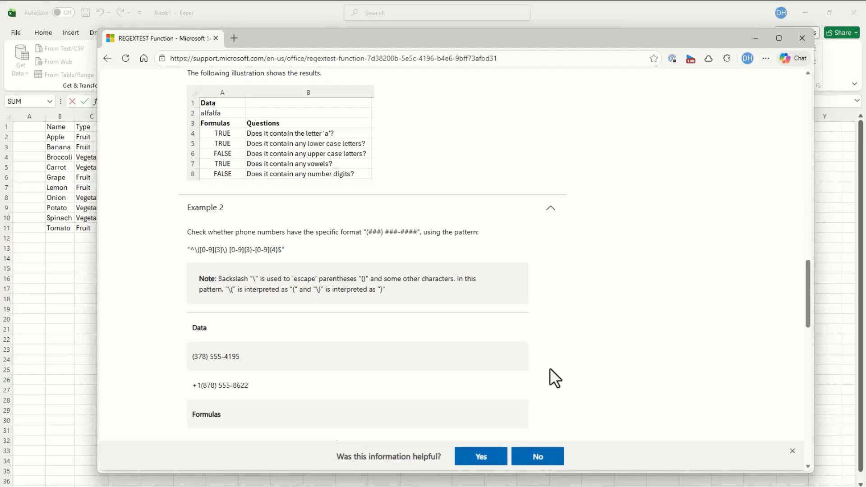
{"action": "left_click", "coordinate": [798, 37]}
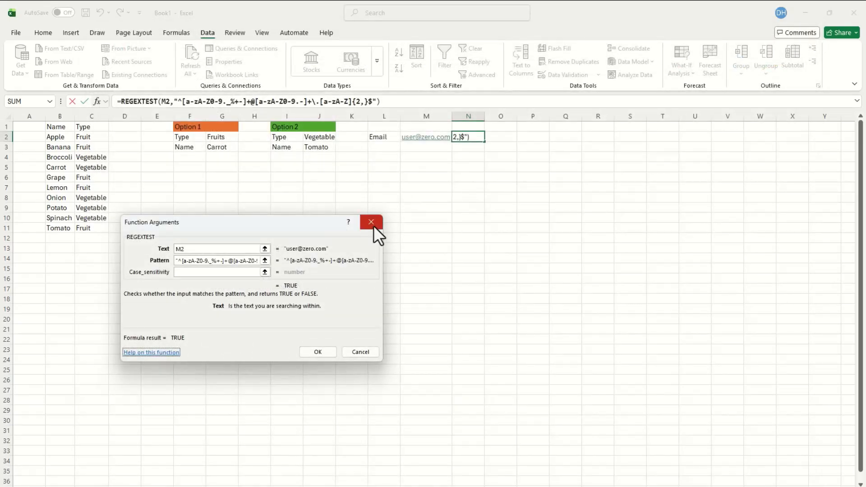